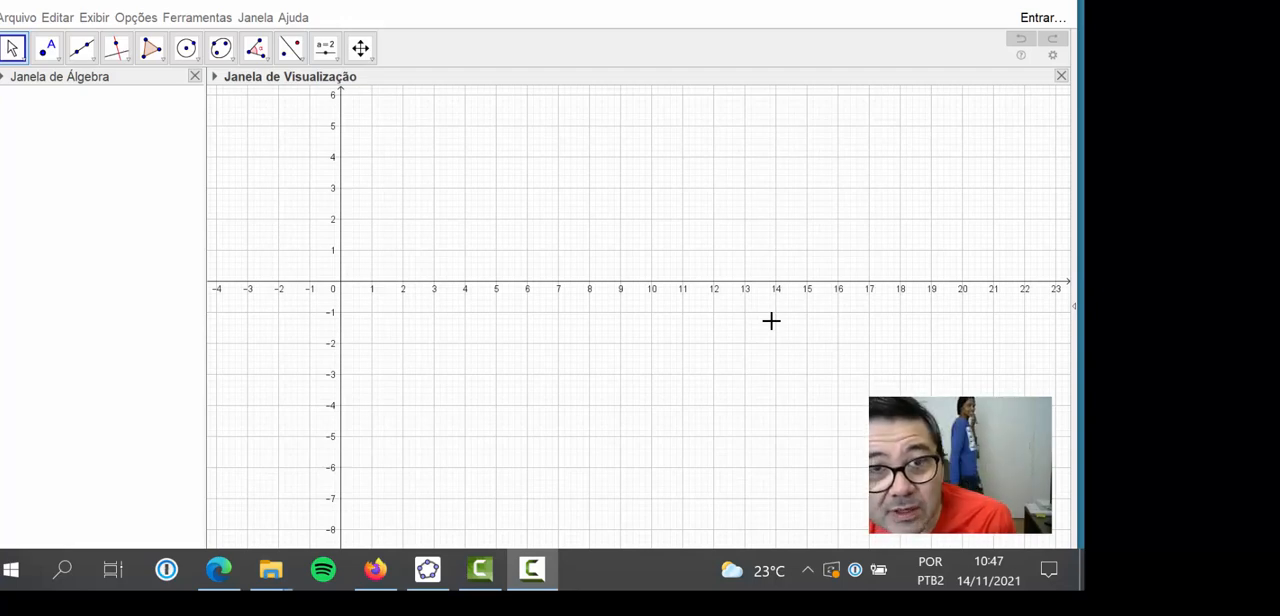
Set the interface font size to 24 pt
click(131, 17)
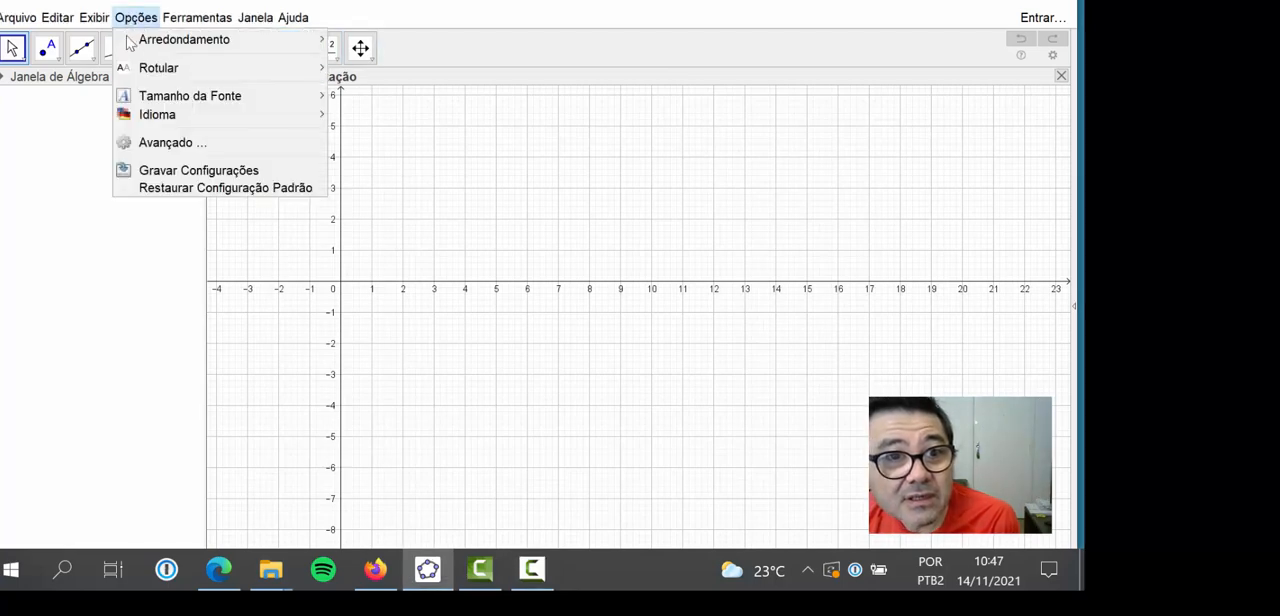
mouse_move(240, 103)
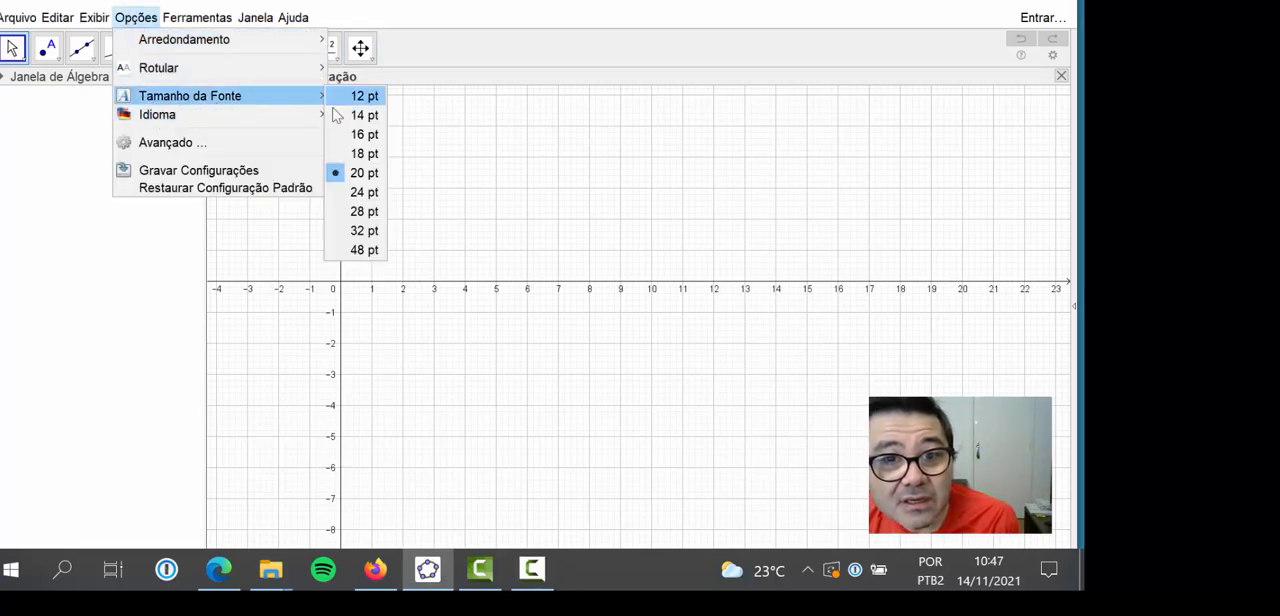
click(362, 192)
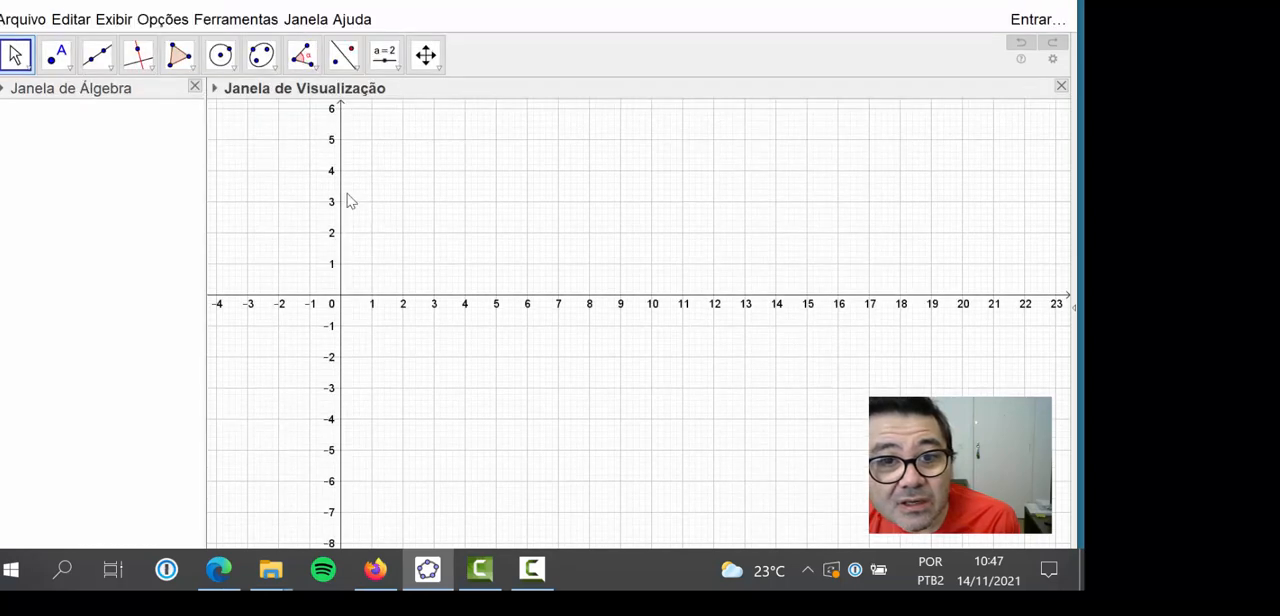
Place a free point in the first quadrant at about (0.82, 1.64)
click(56, 54)
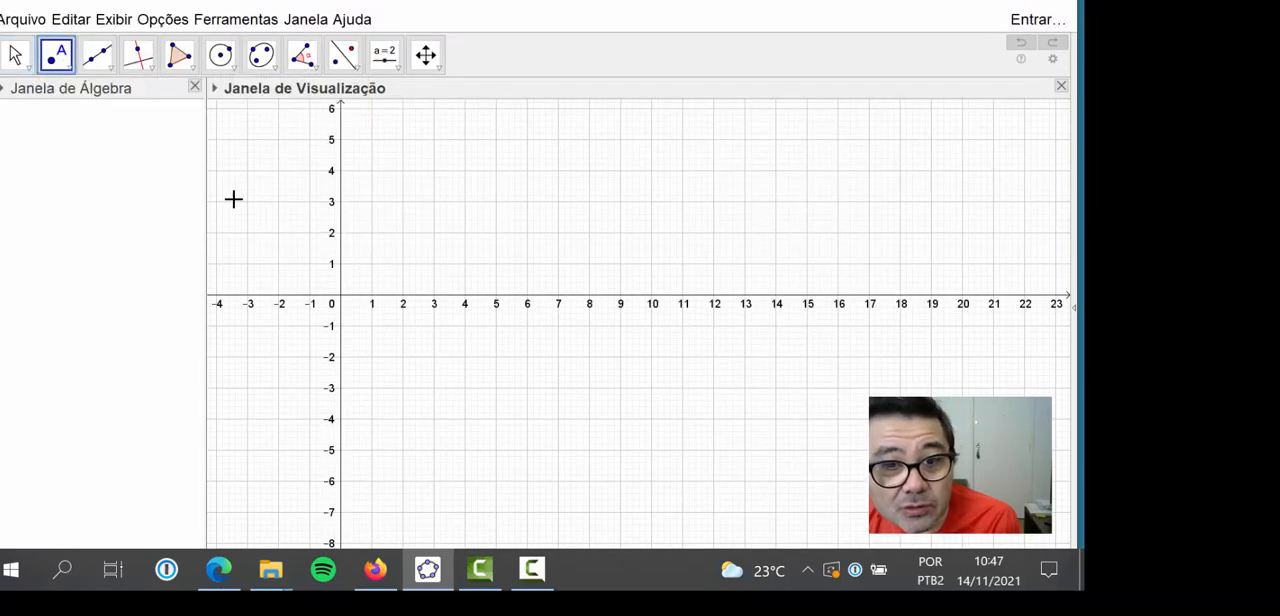
click(366, 243)
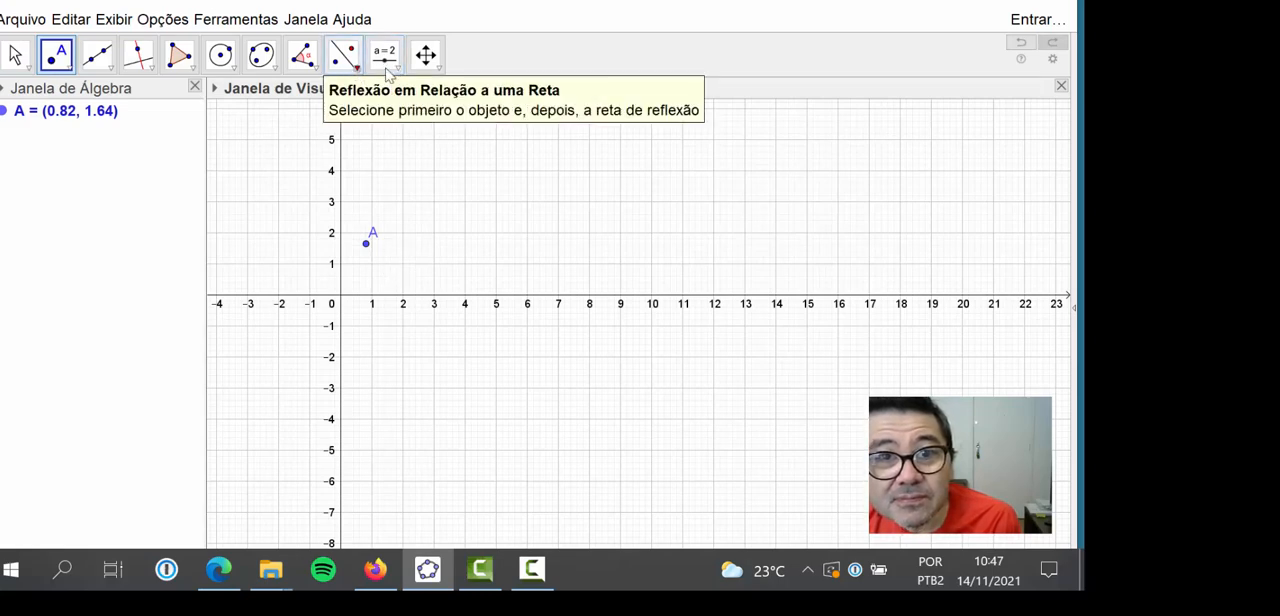
Start a text object at about (3.4, 4.6) and enter "o ponto a está no pri9meiro quadrante!" as its content
click(397, 70)
click(420, 128)
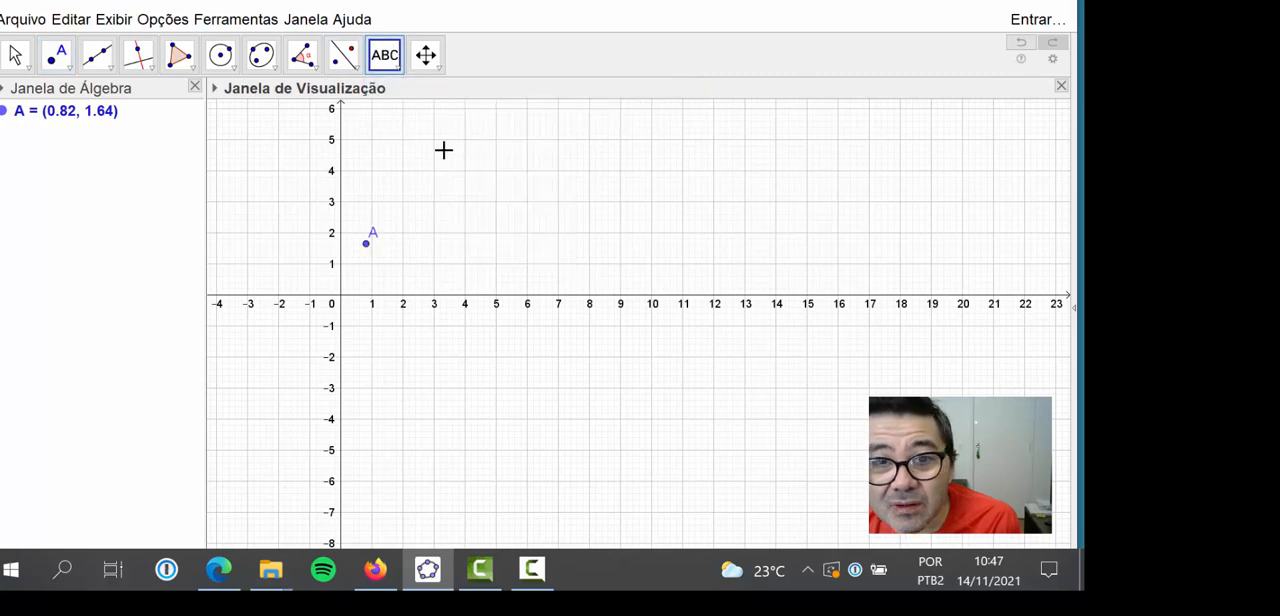
click(446, 152)
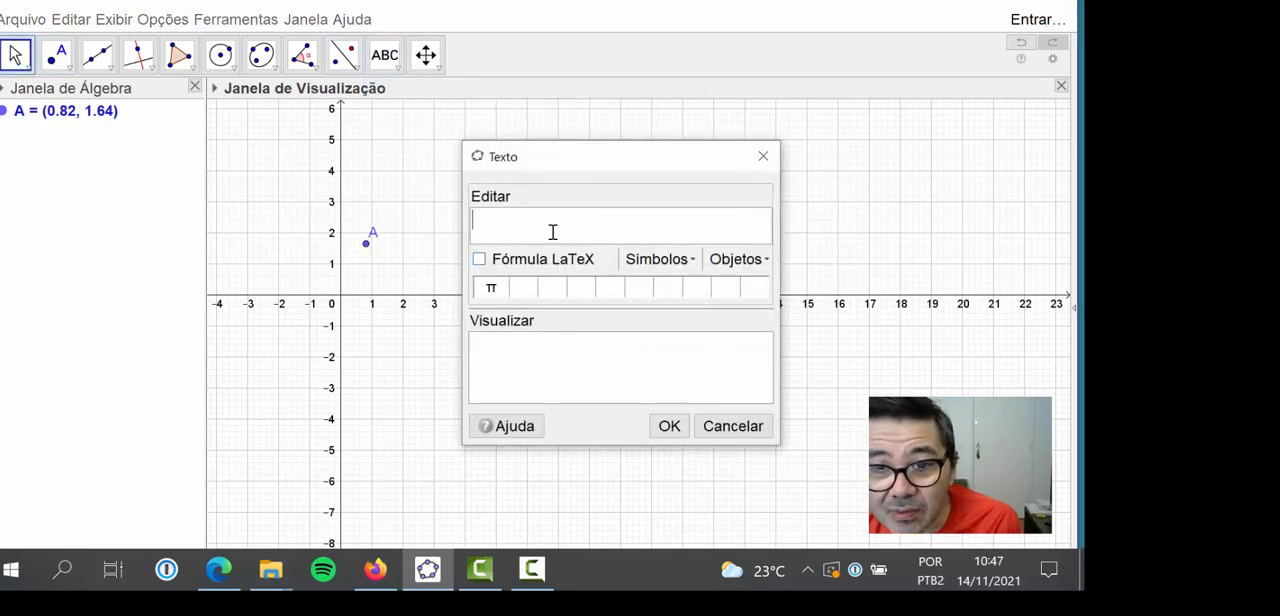
text(o )
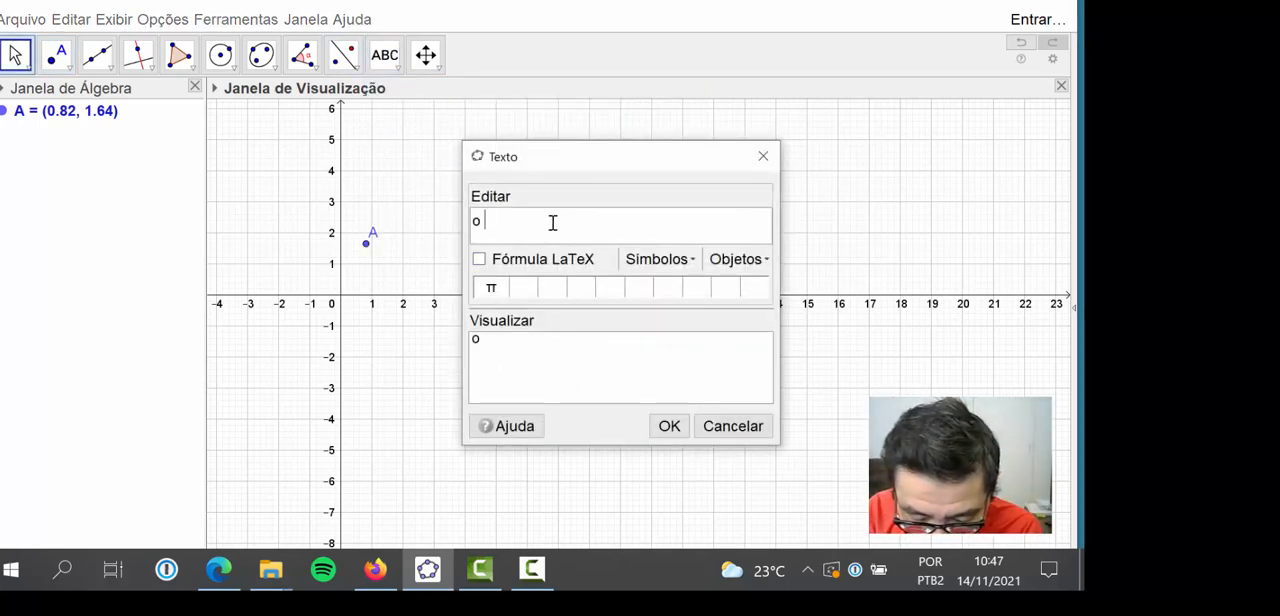
text(ponto )
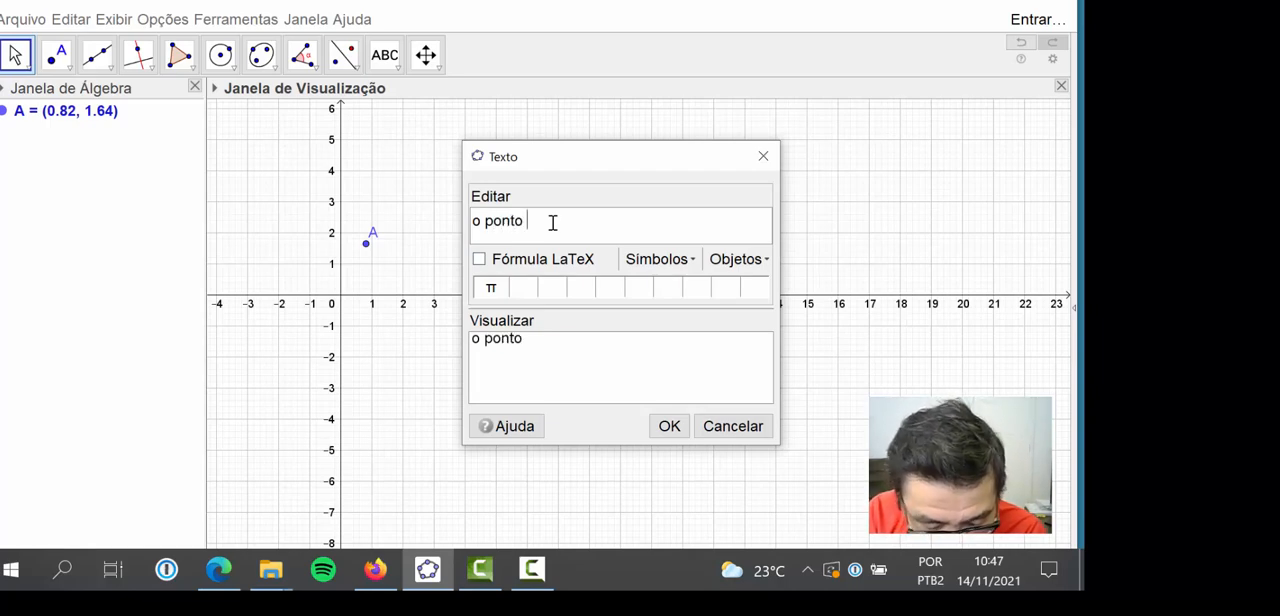
text(a es)
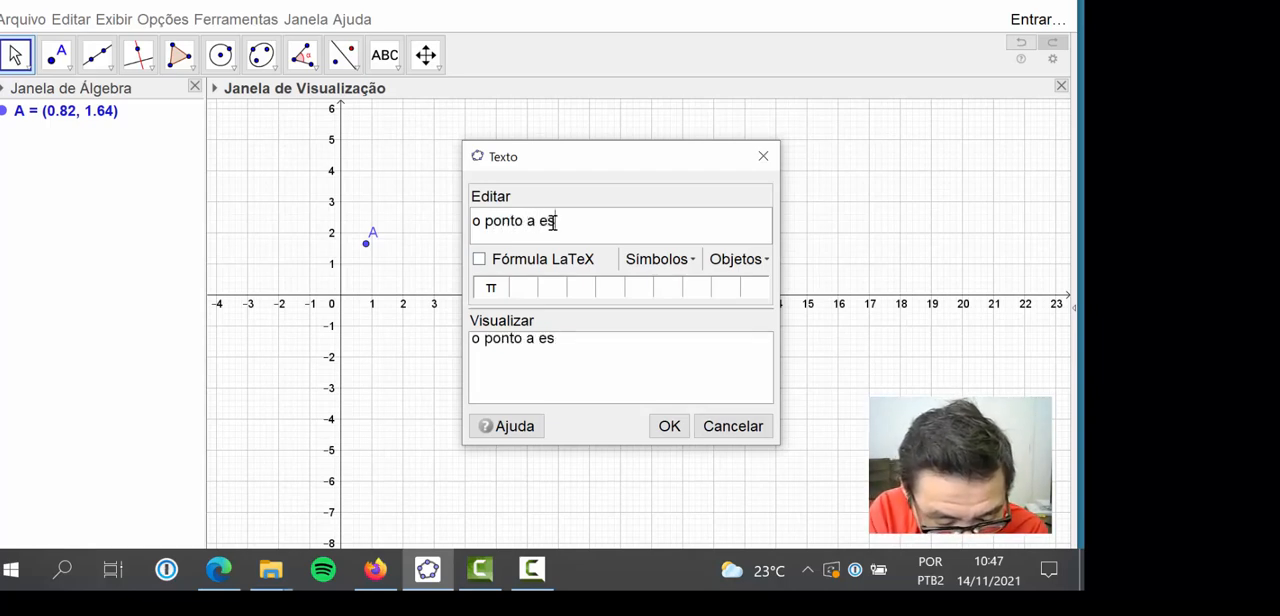
text(tá )
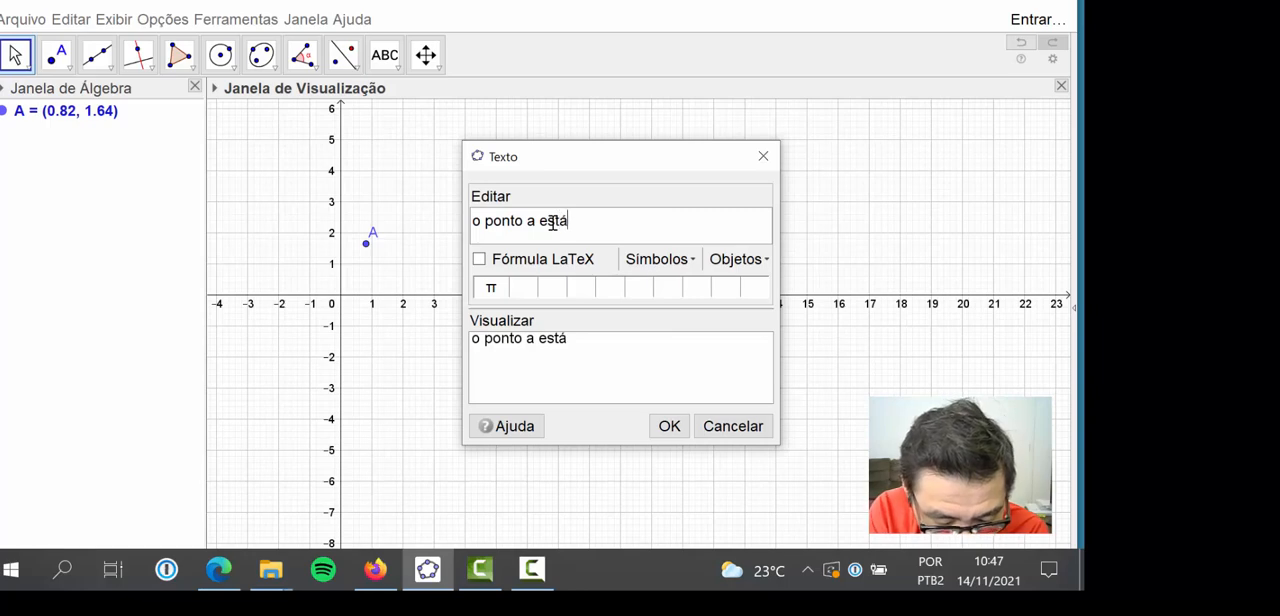
text(no p)
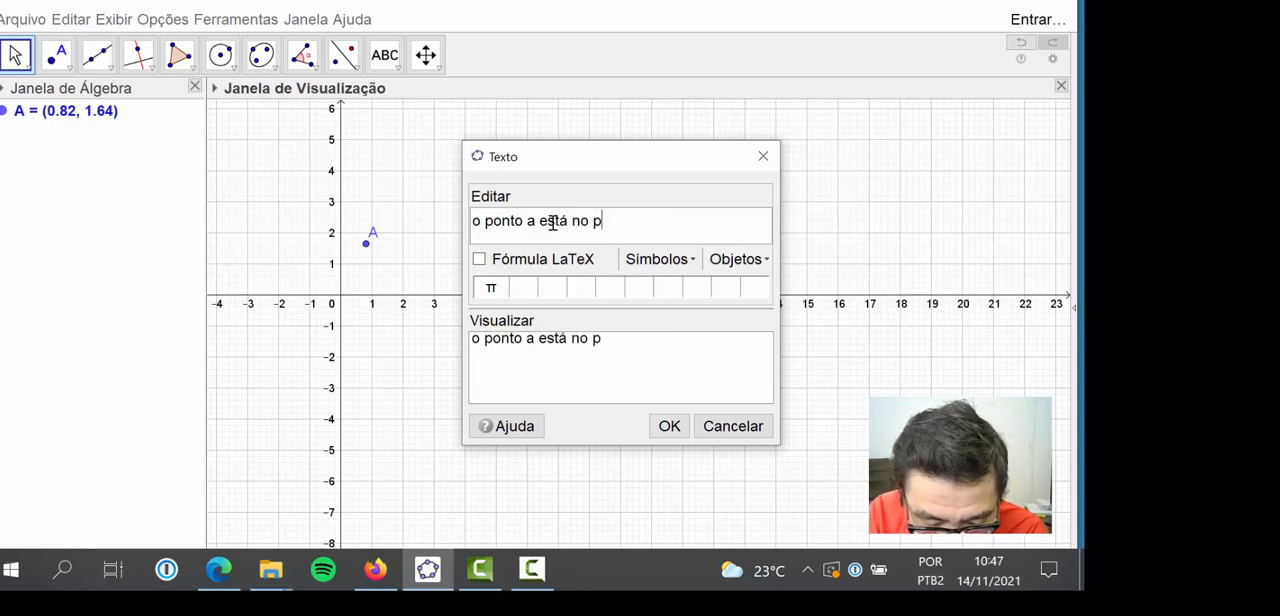
text(ri9m)
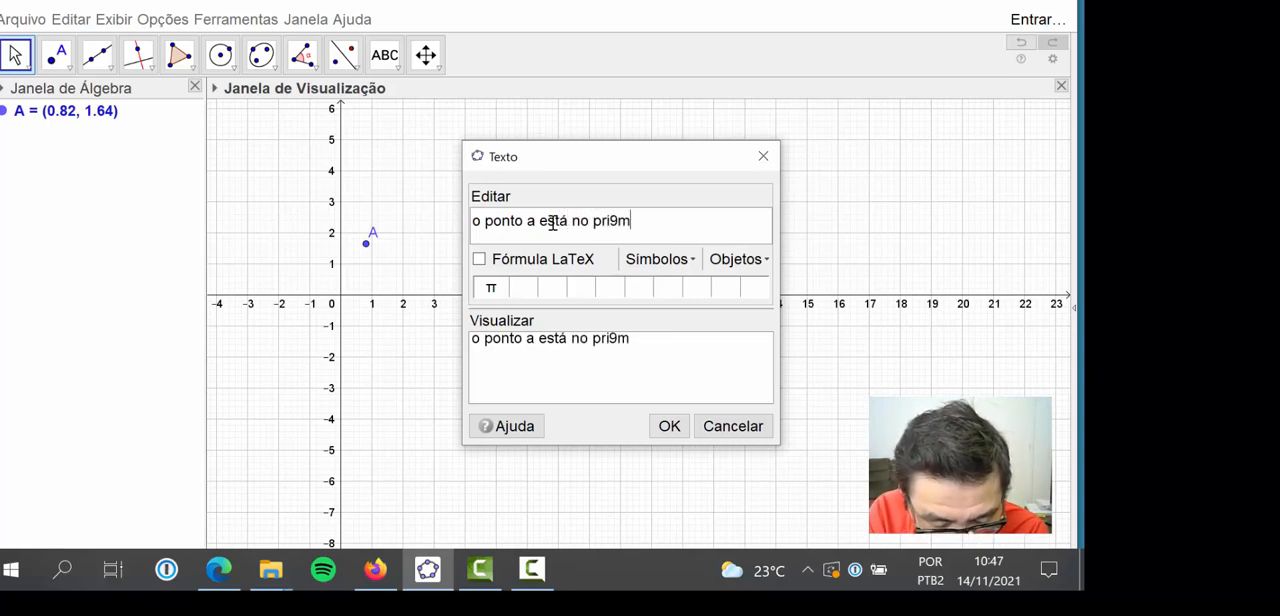
text(eir)
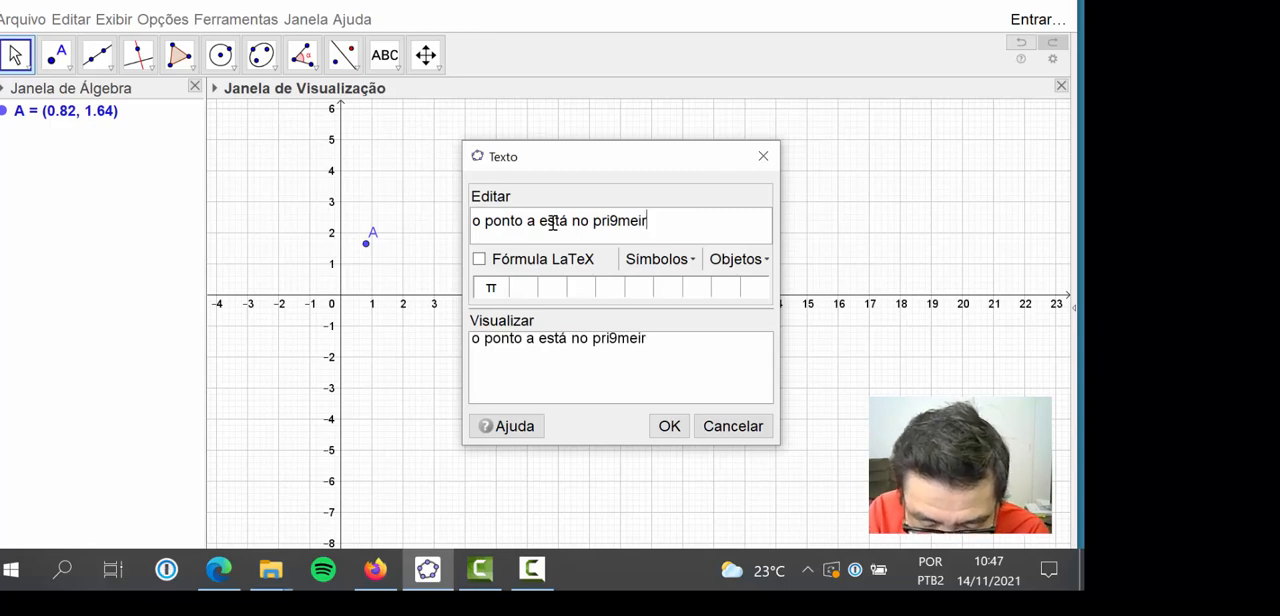
text(o )
text(qu)
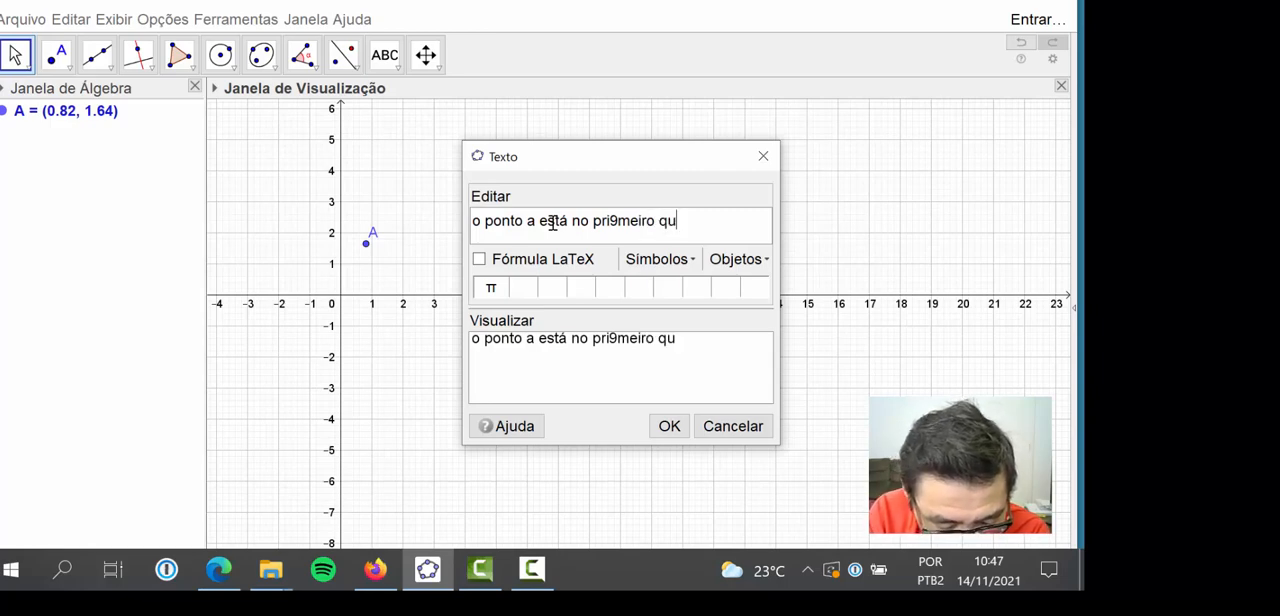
text(adra)
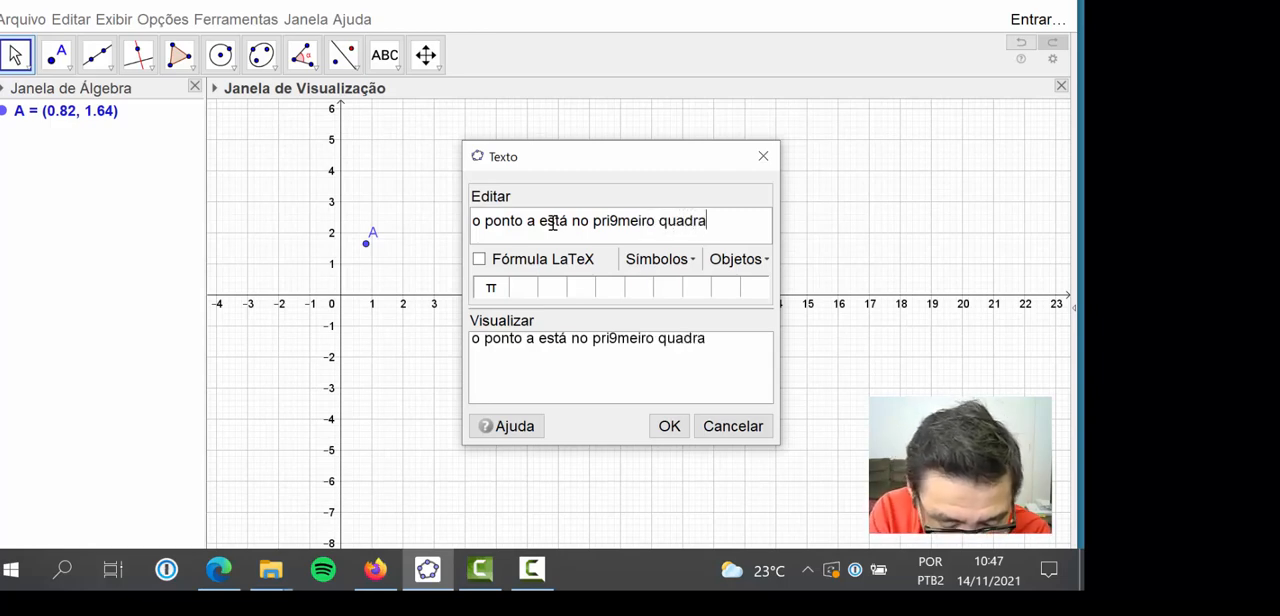
text(nte!)
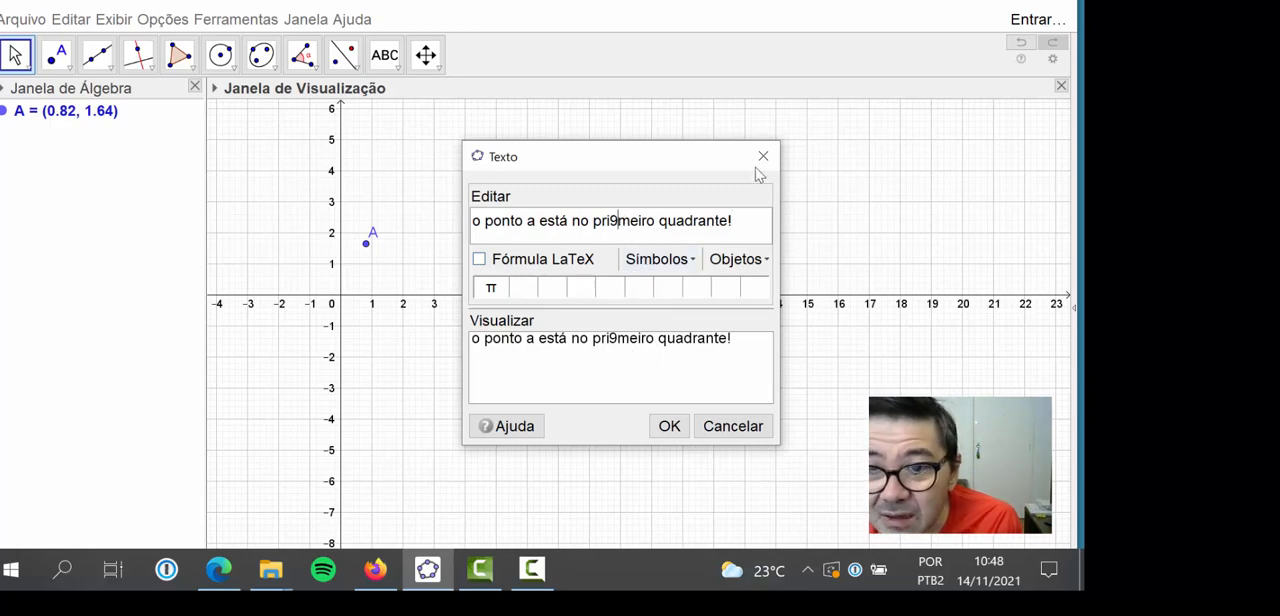
Correct the text to "o ponto A está no primeiro quadrante!" and insert it into the graphics view
key(BackSpace)
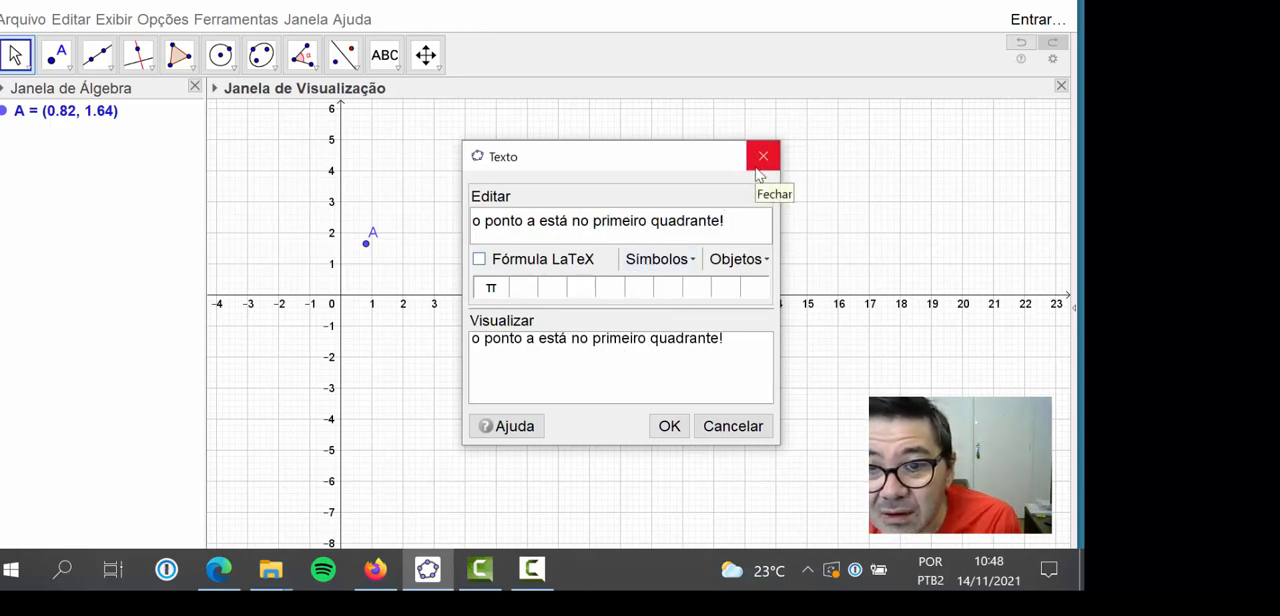
key(Left)
key(Left)
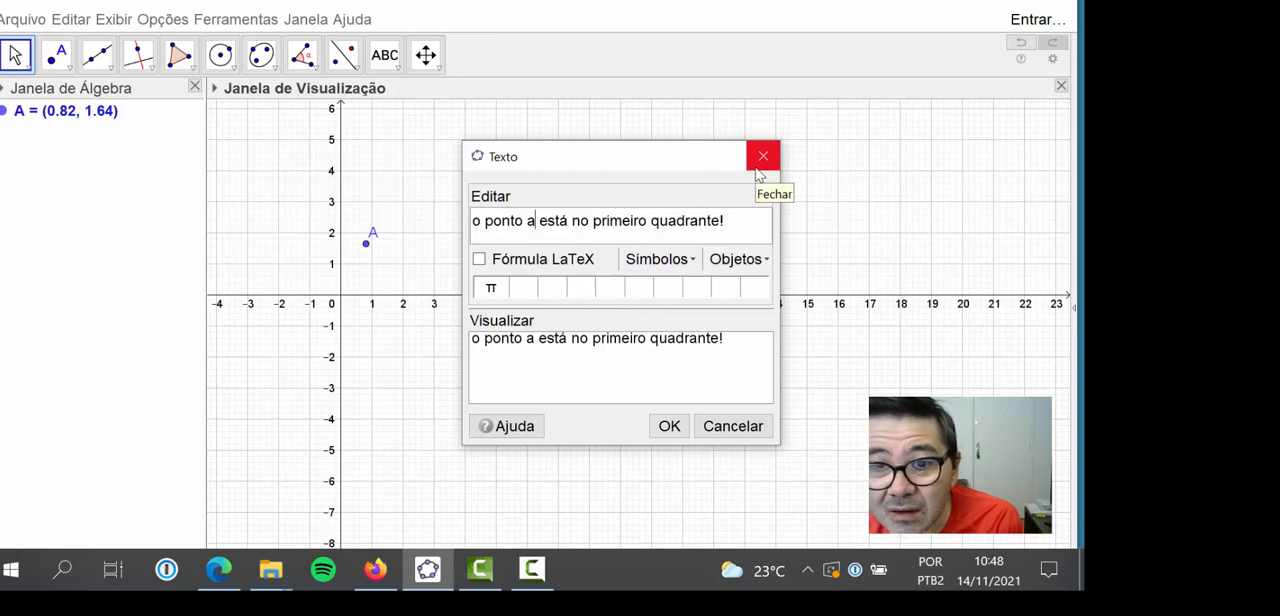
key(BackSpace)
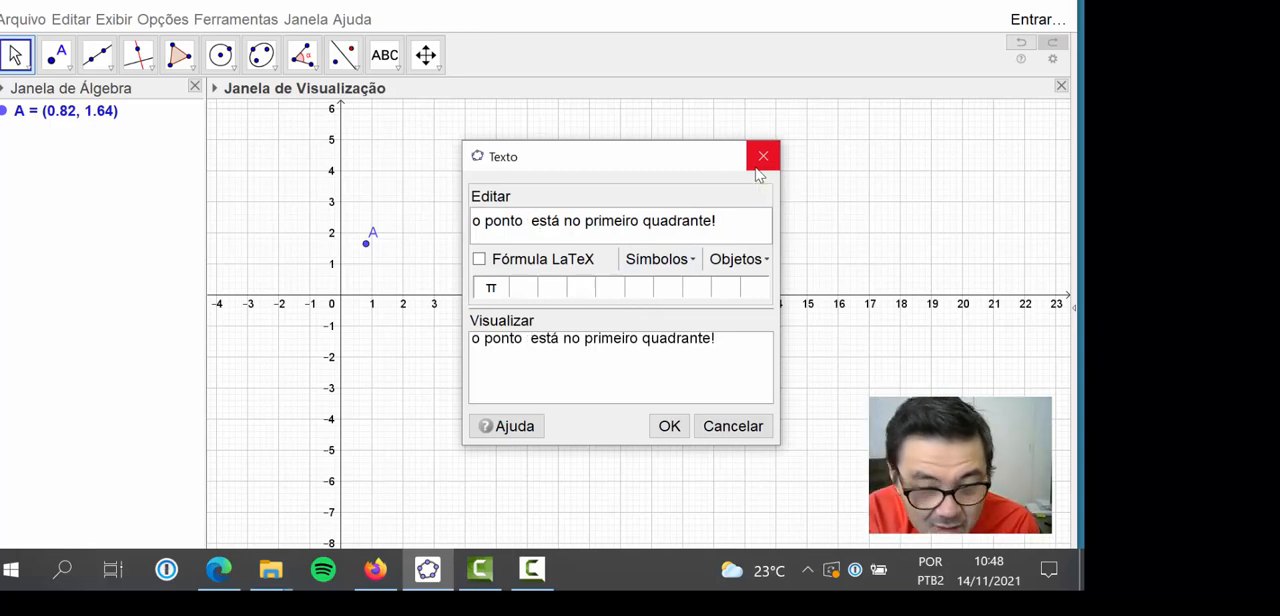
text(A)
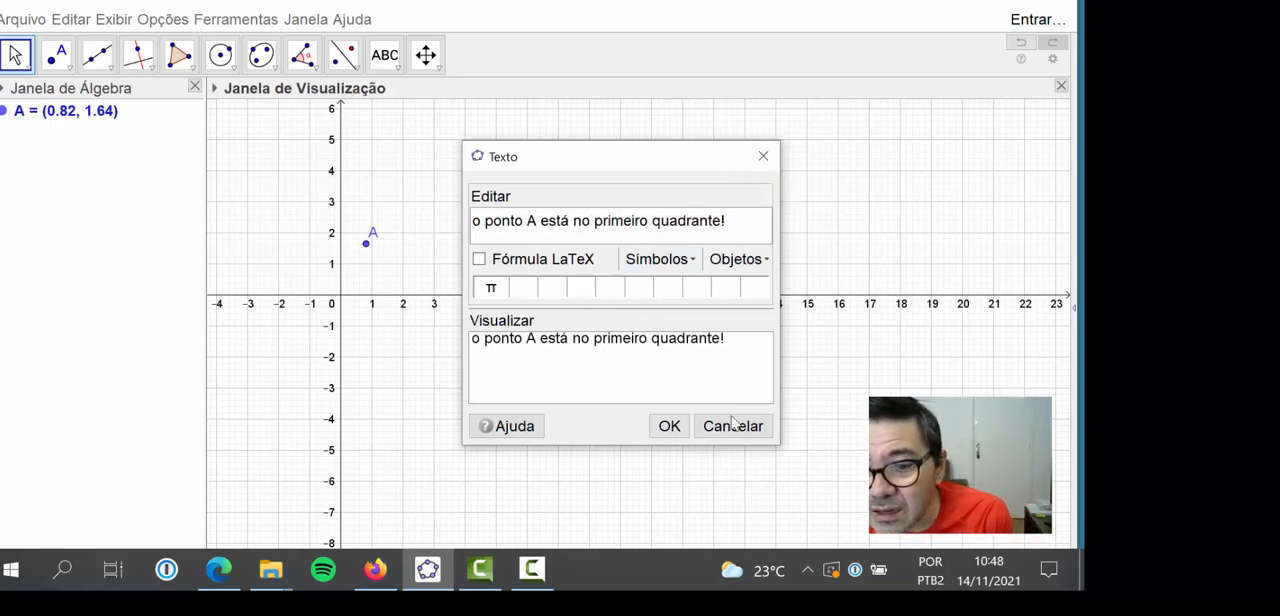
click(670, 427)
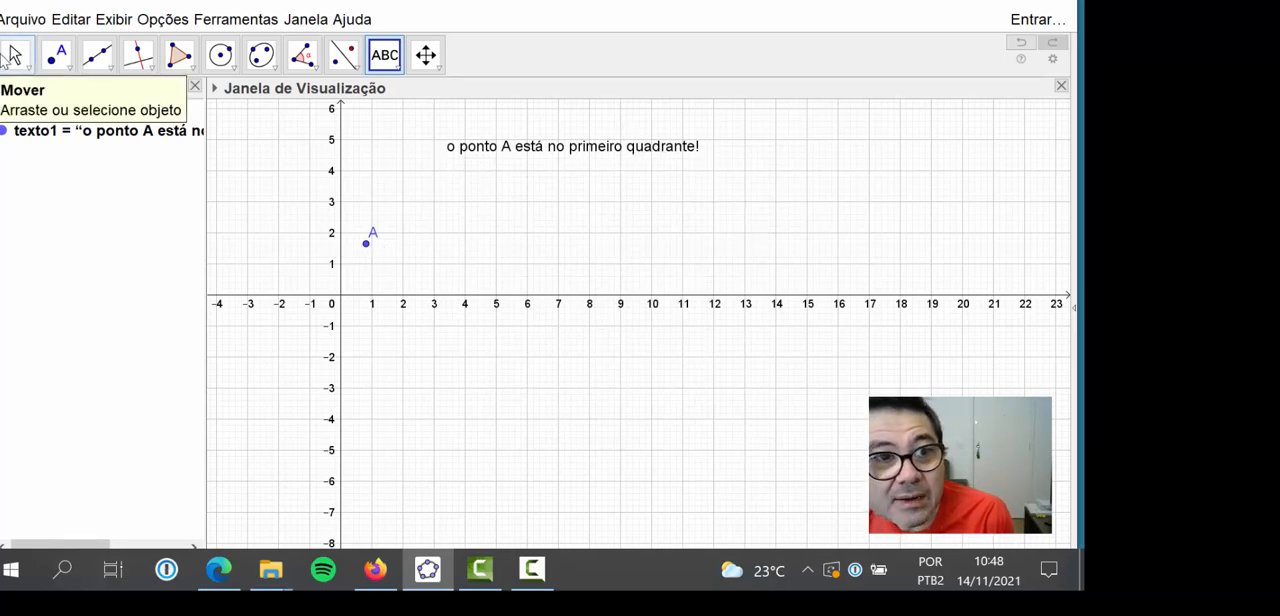
Move point A into the fourth quadrant and back into the first quadrant at (1, 1)
click(15, 55)
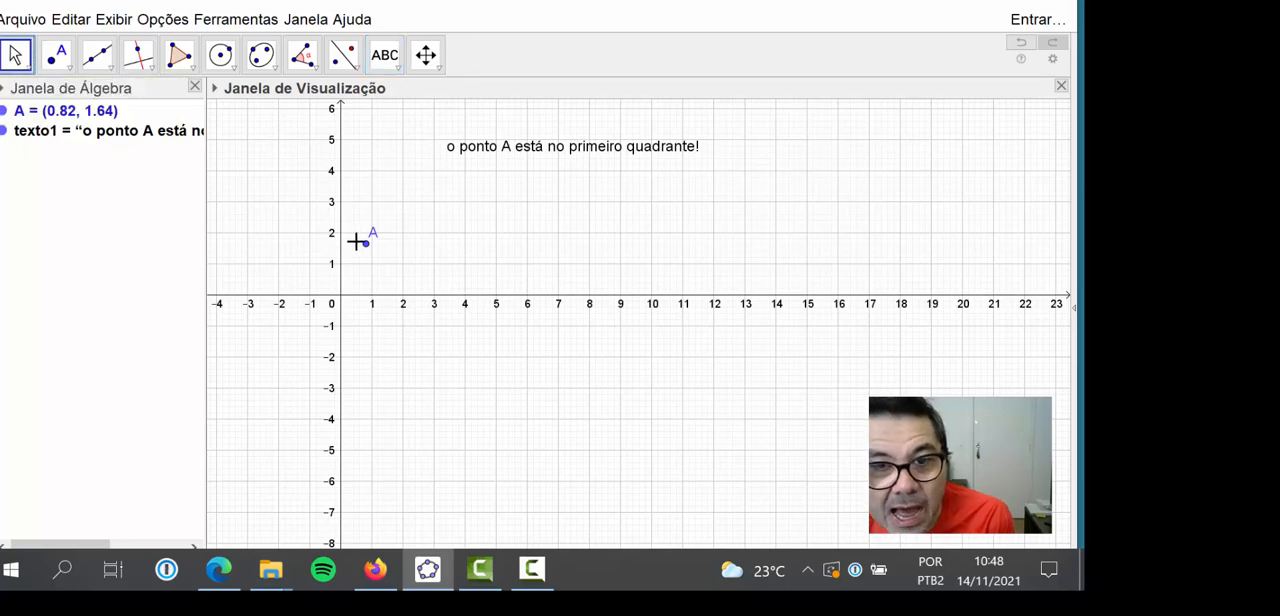
drag(364, 250, 366, 370)
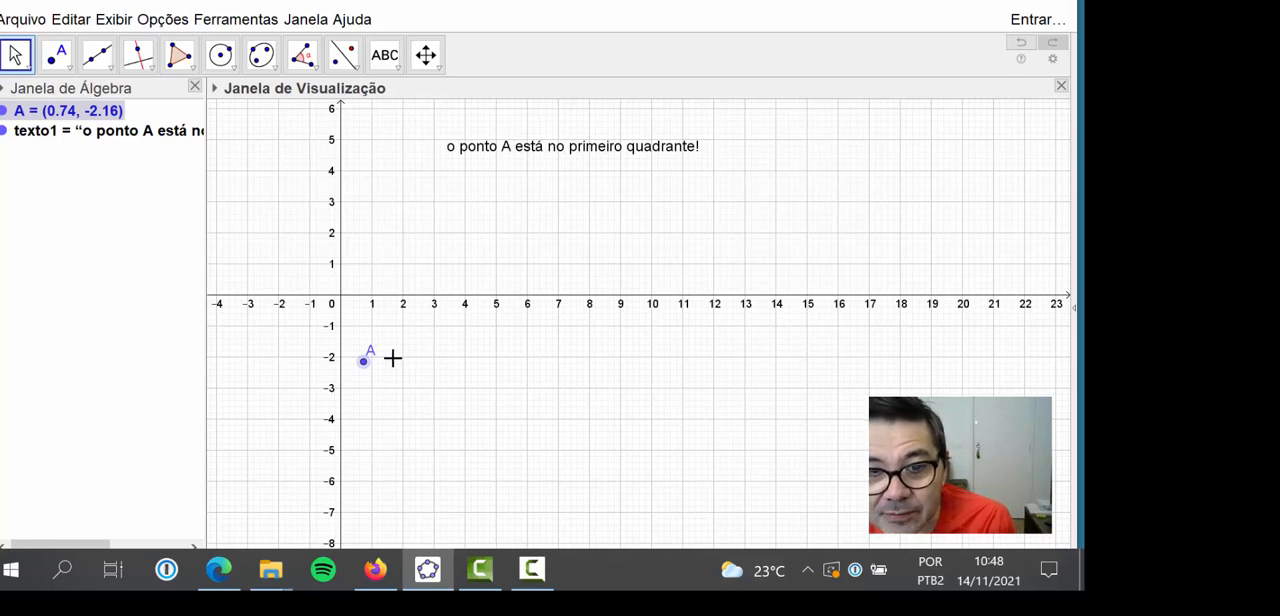
drag(363, 362, 373, 265)
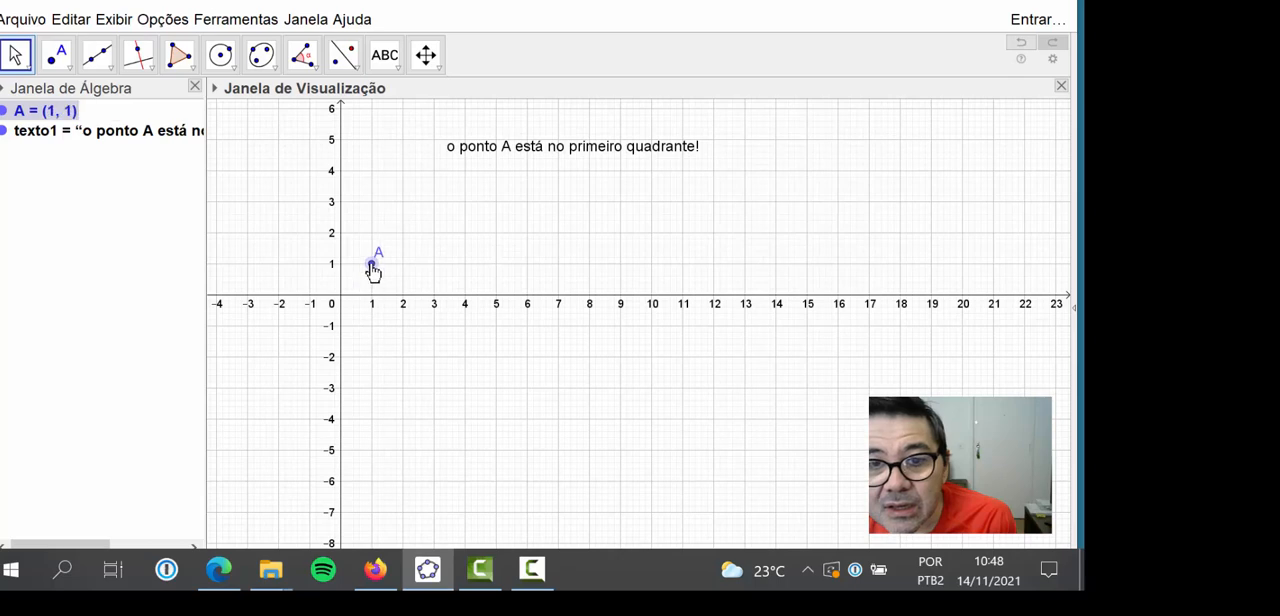
Open the properties of the quadrant text in a separate window and show its advanced settings
click(576, 155)
right_click(576, 155)
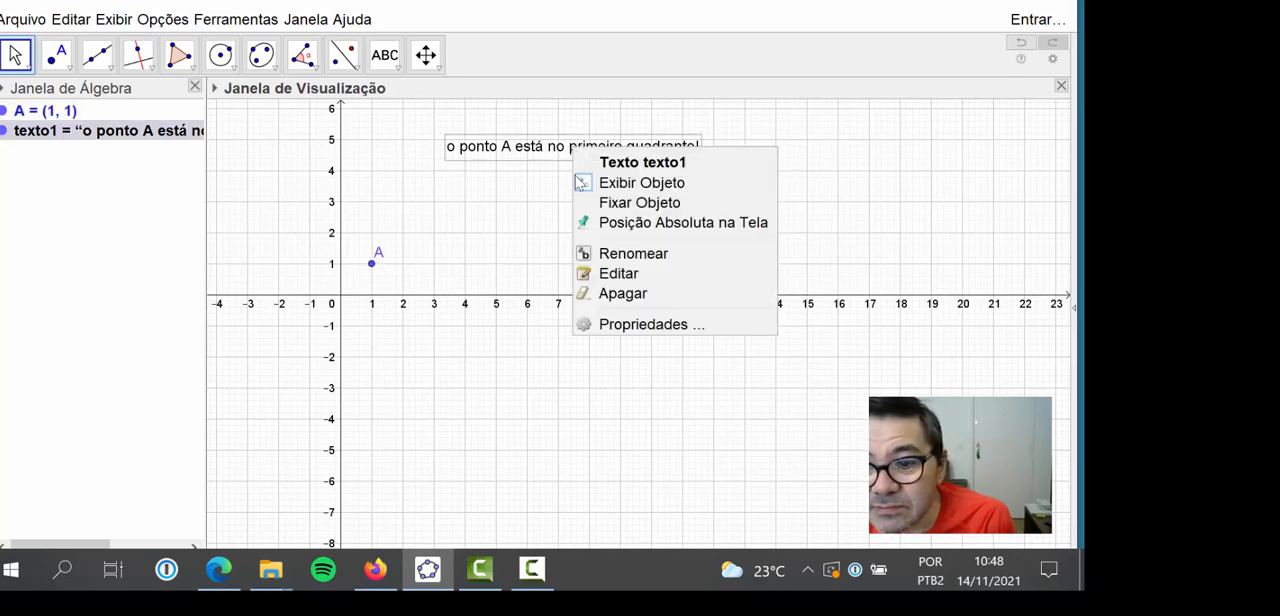
click(607, 322)
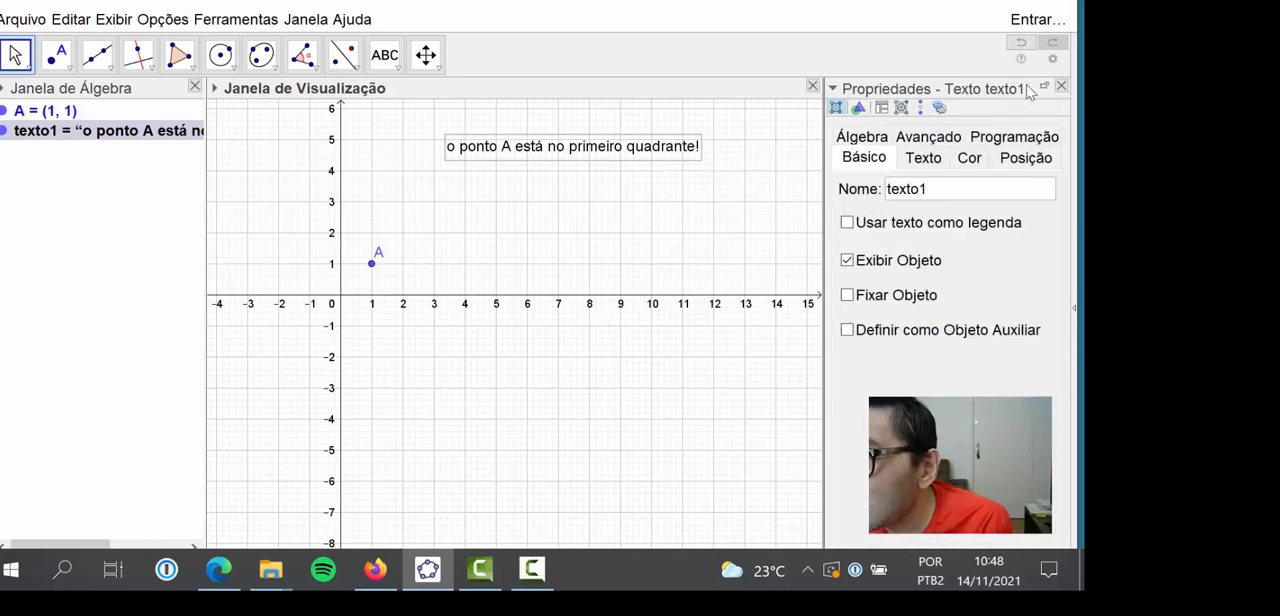
click(1042, 89)
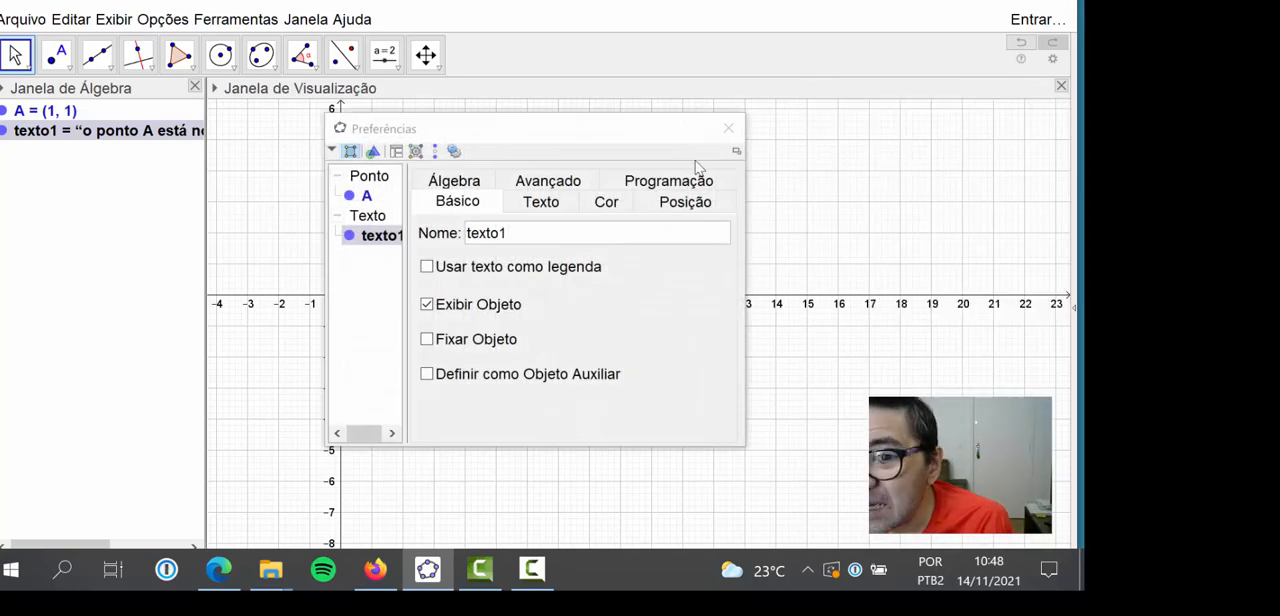
click(557, 178)
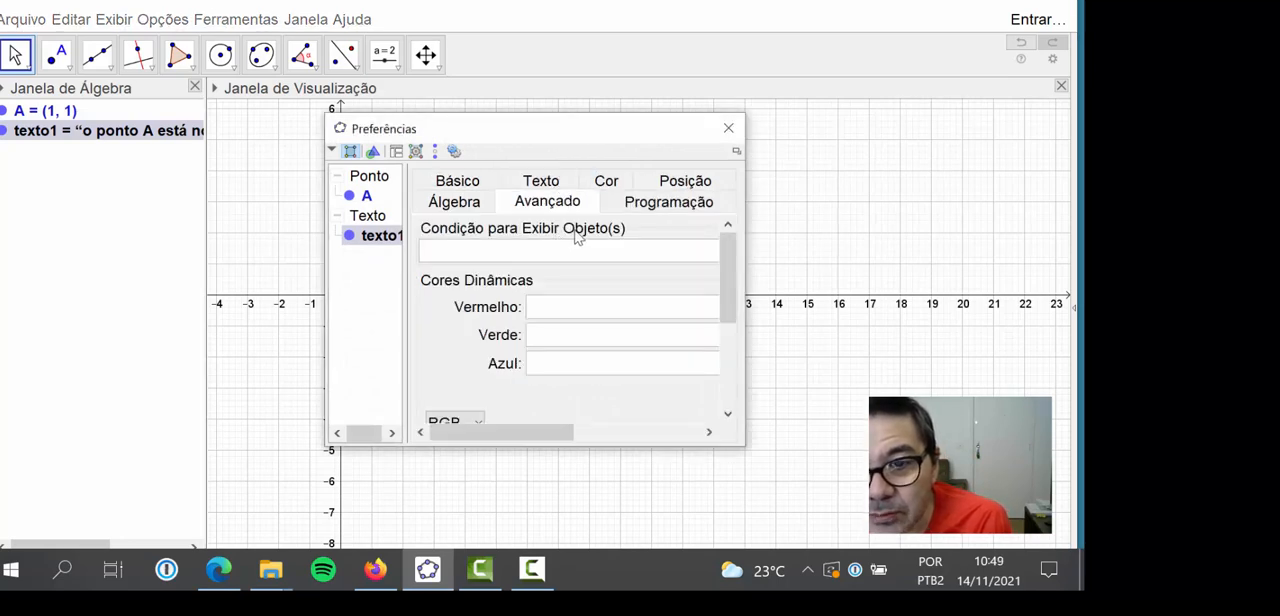
Start the quadrant text's display condition with "x(A) >0", keeping point A in view beside the properties window
click(467, 251)
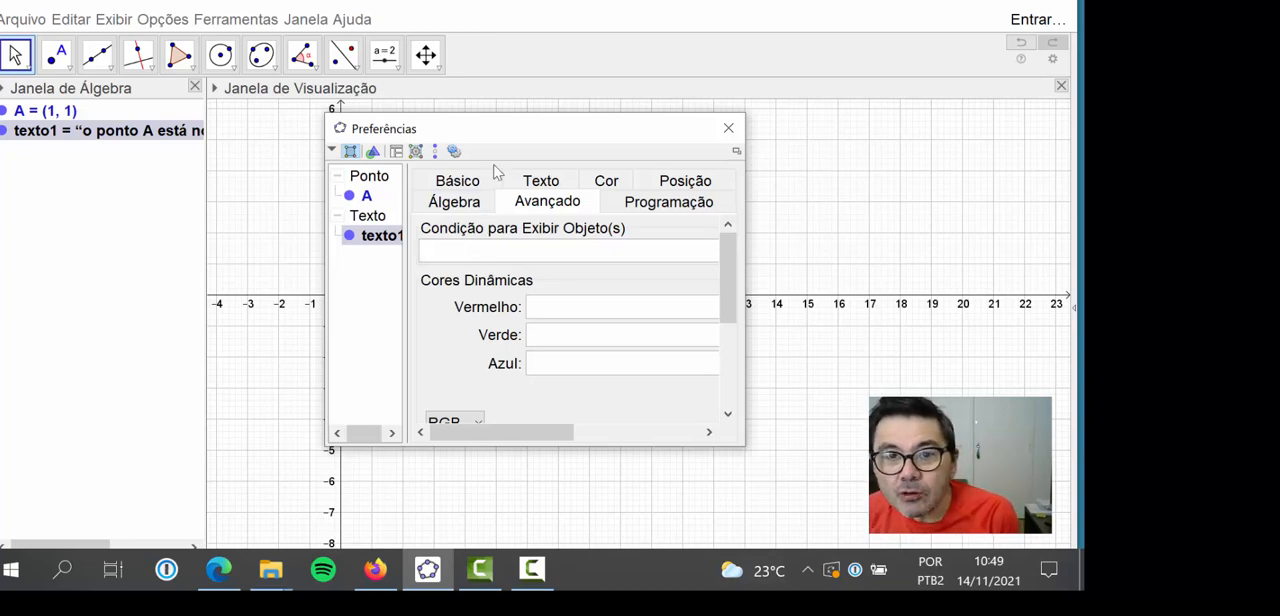
drag(494, 128, 597, 116)
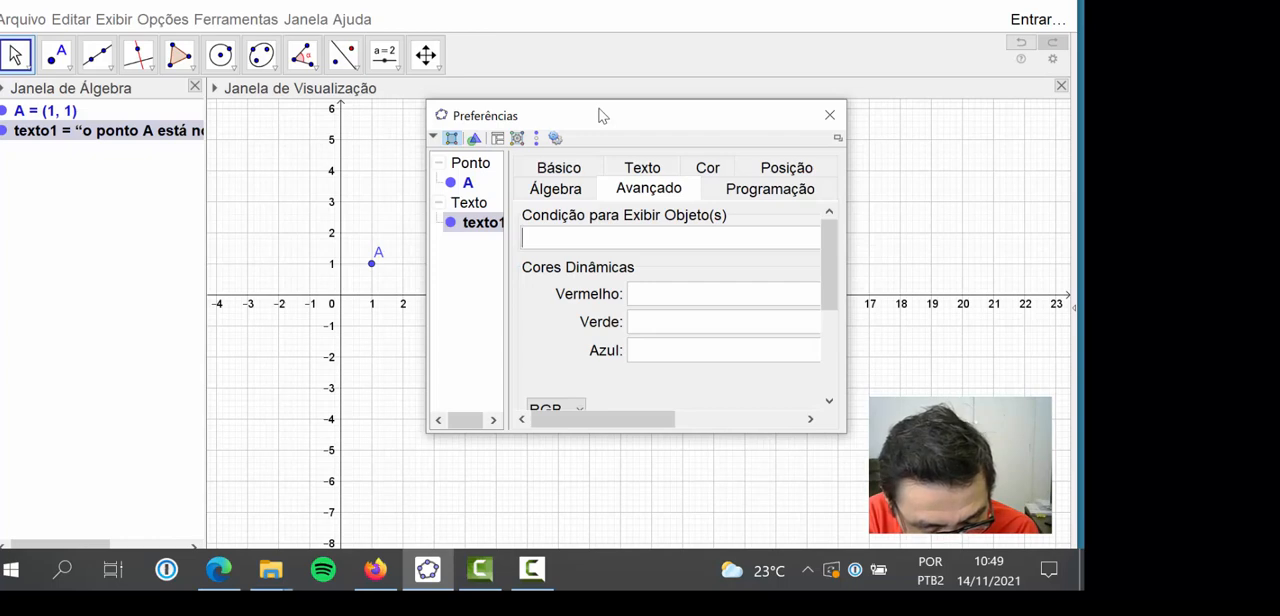
text(x)
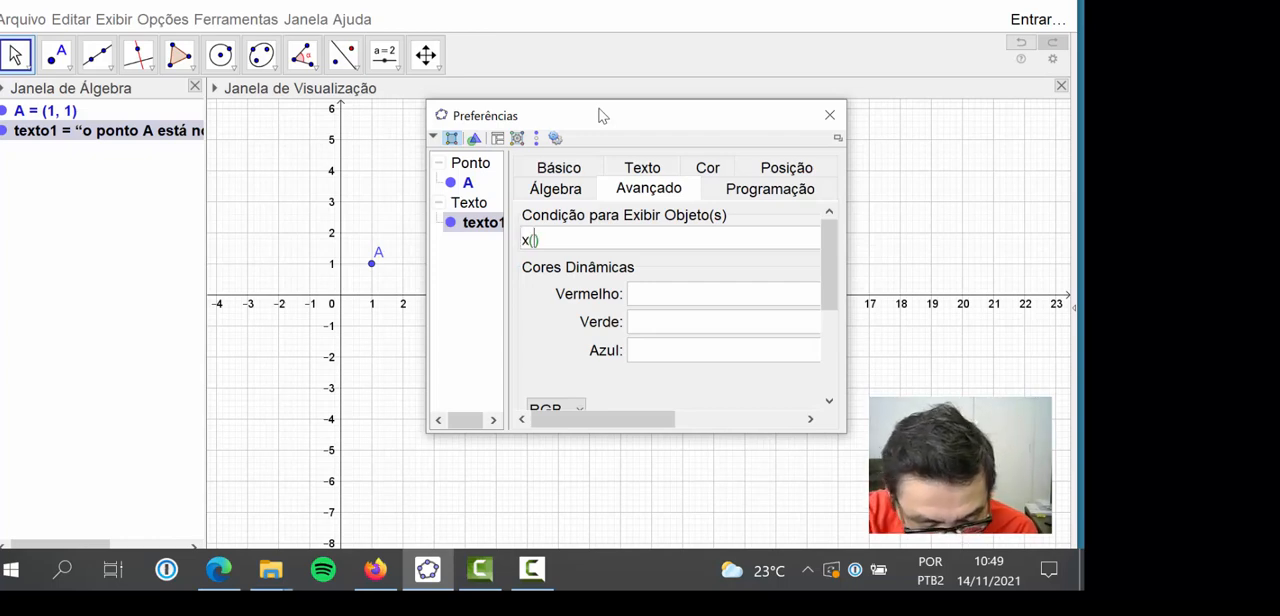
text((A)
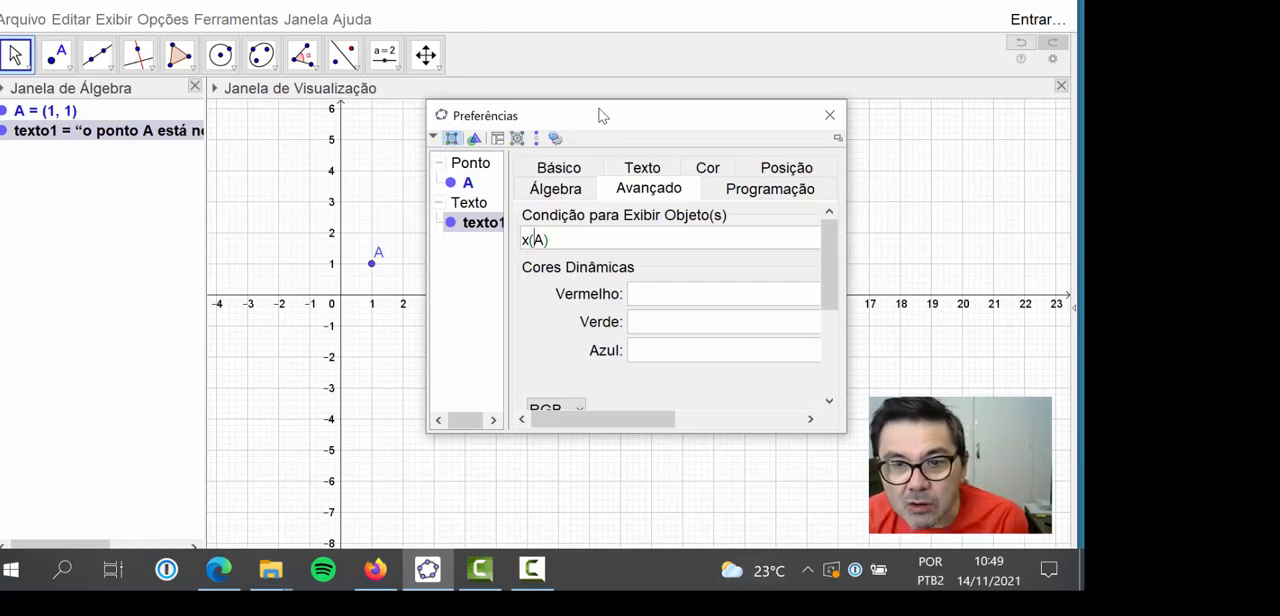
key(End)
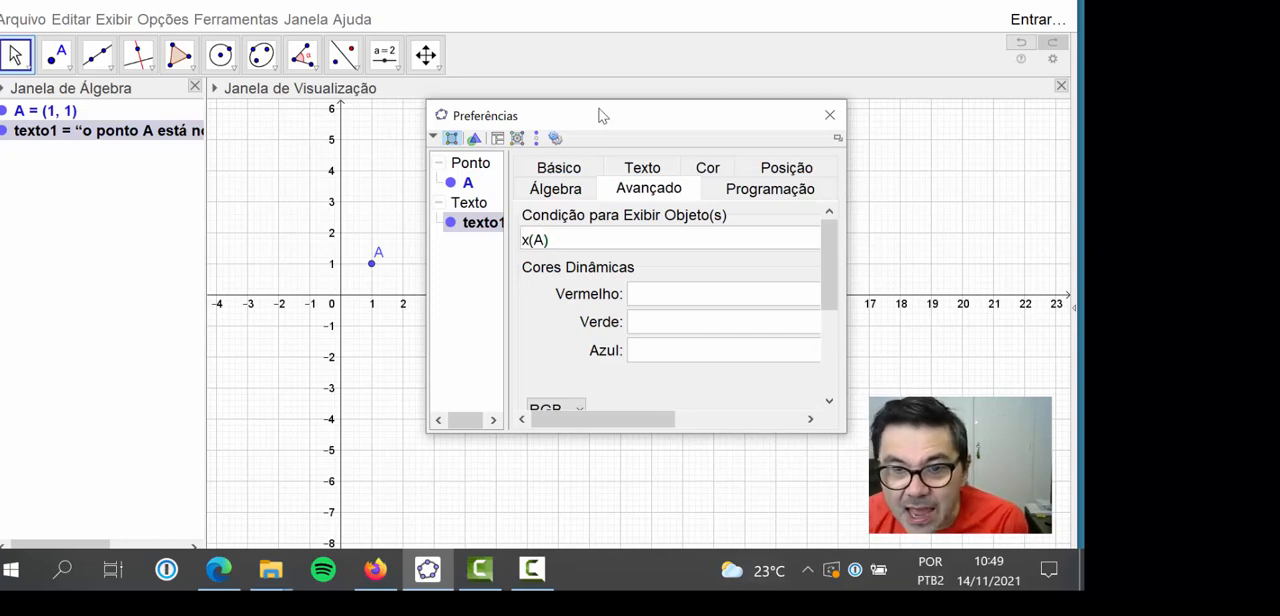
drag(603, 419, 790, 420)
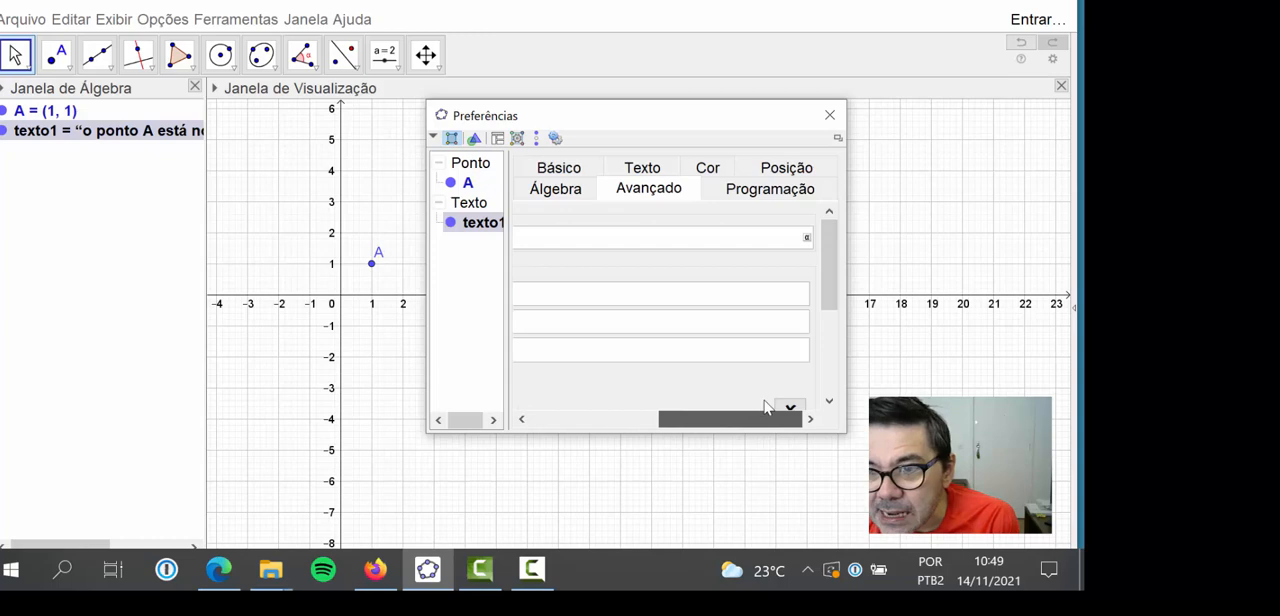
click(807, 240)
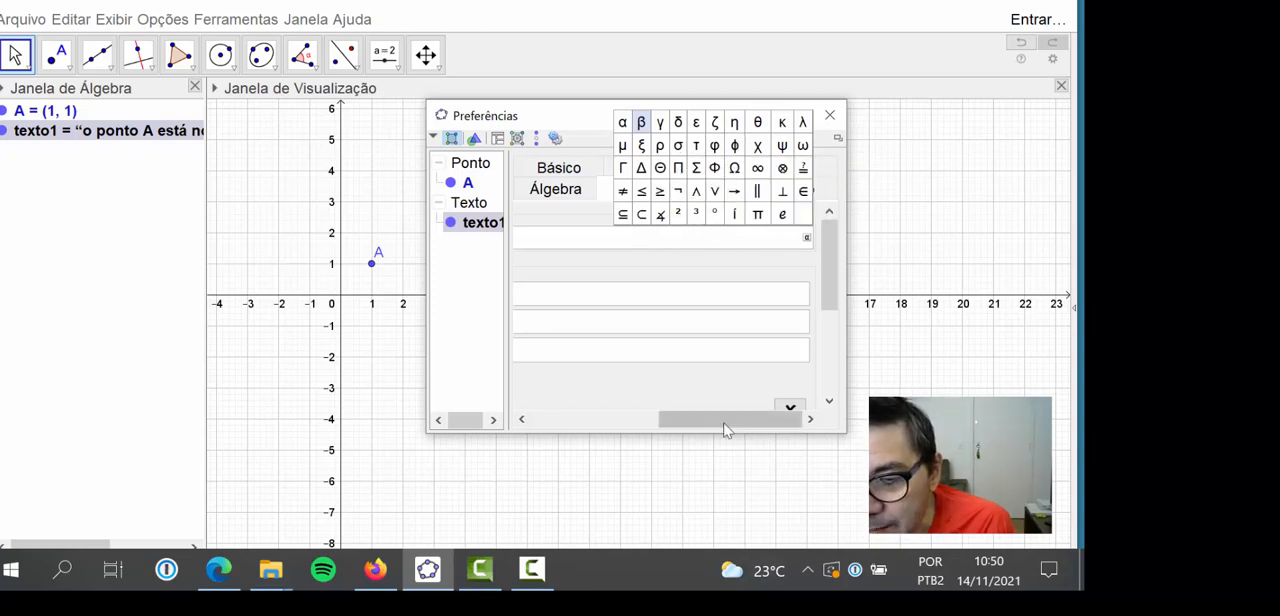
drag(726, 429, 583, 417)
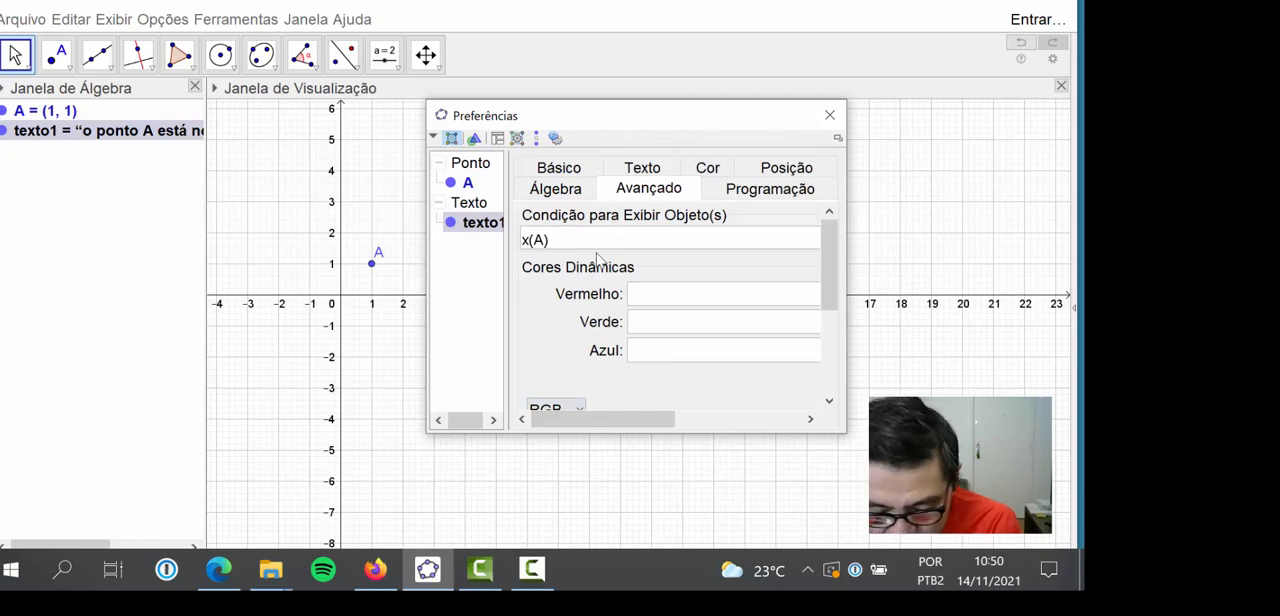
text(>0)
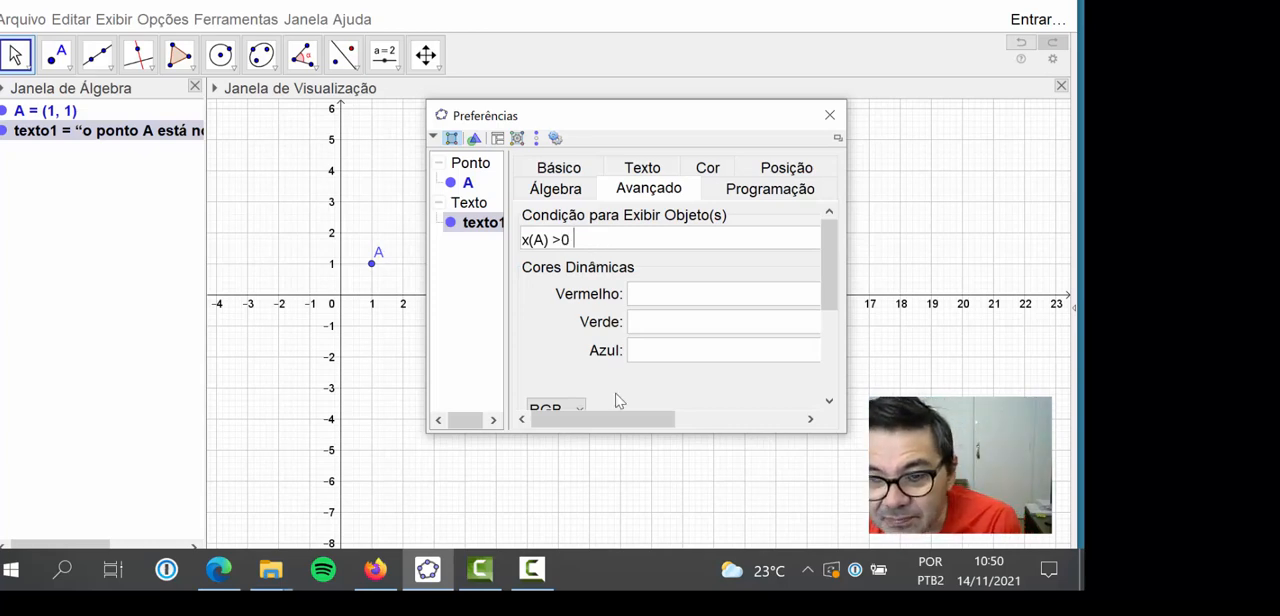
Extend the display condition with the logical AND symbol and "y(A))>0", and try to apply it
drag(613, 425, 741, 425)
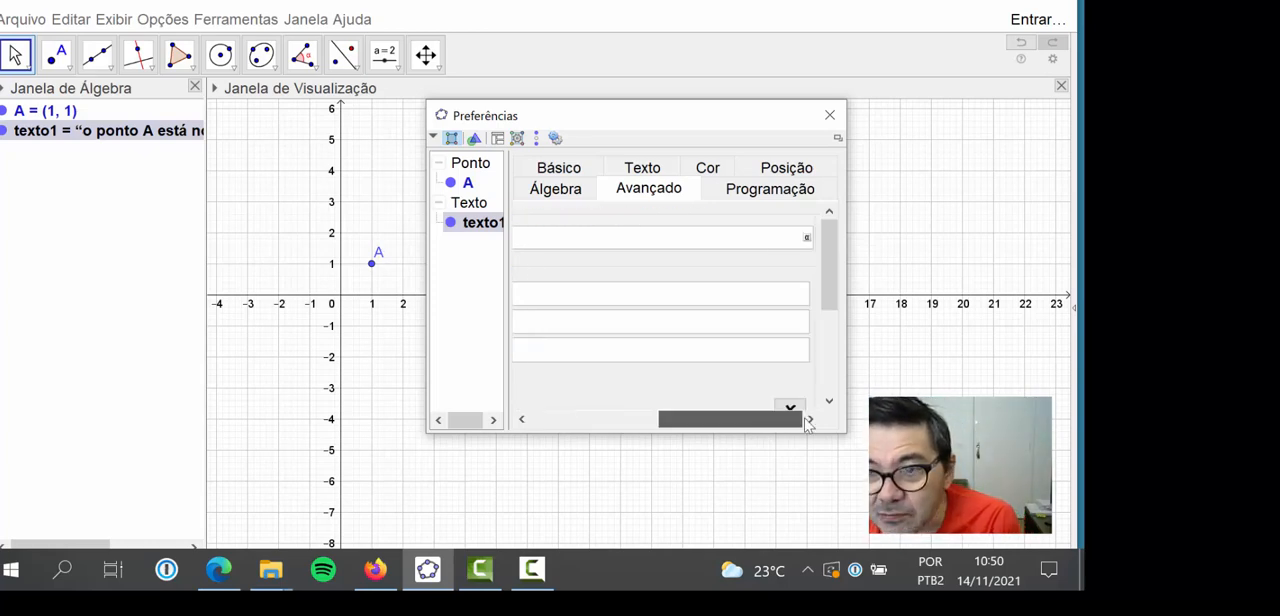
click(808, 238)
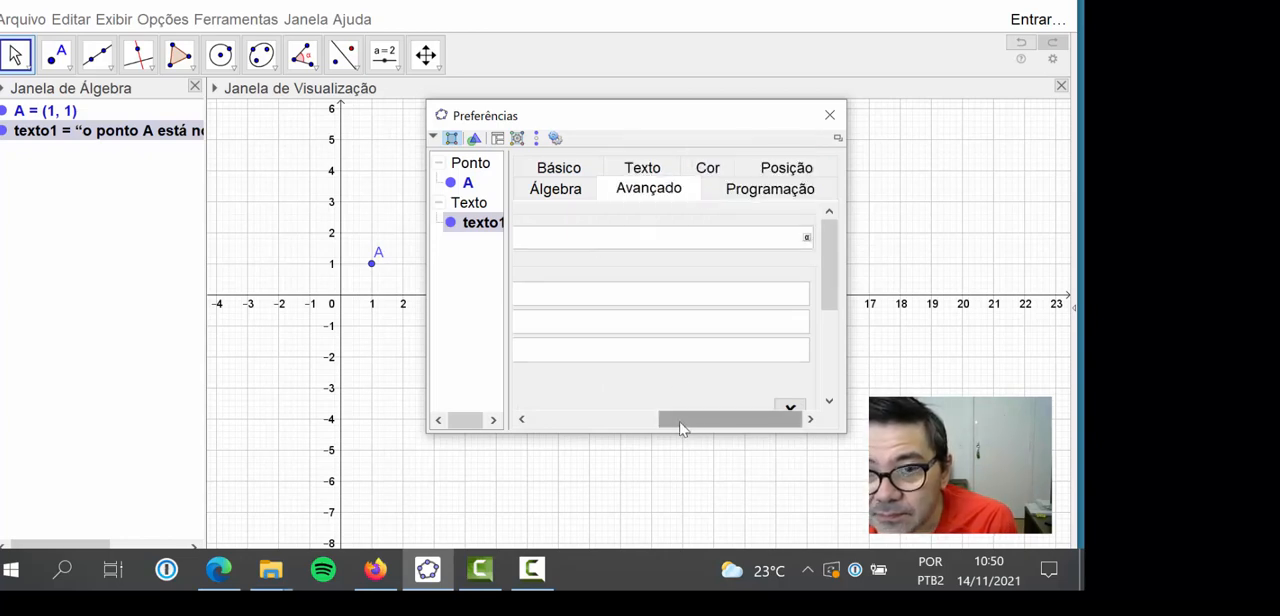
drag(690, 420, 572, 420)
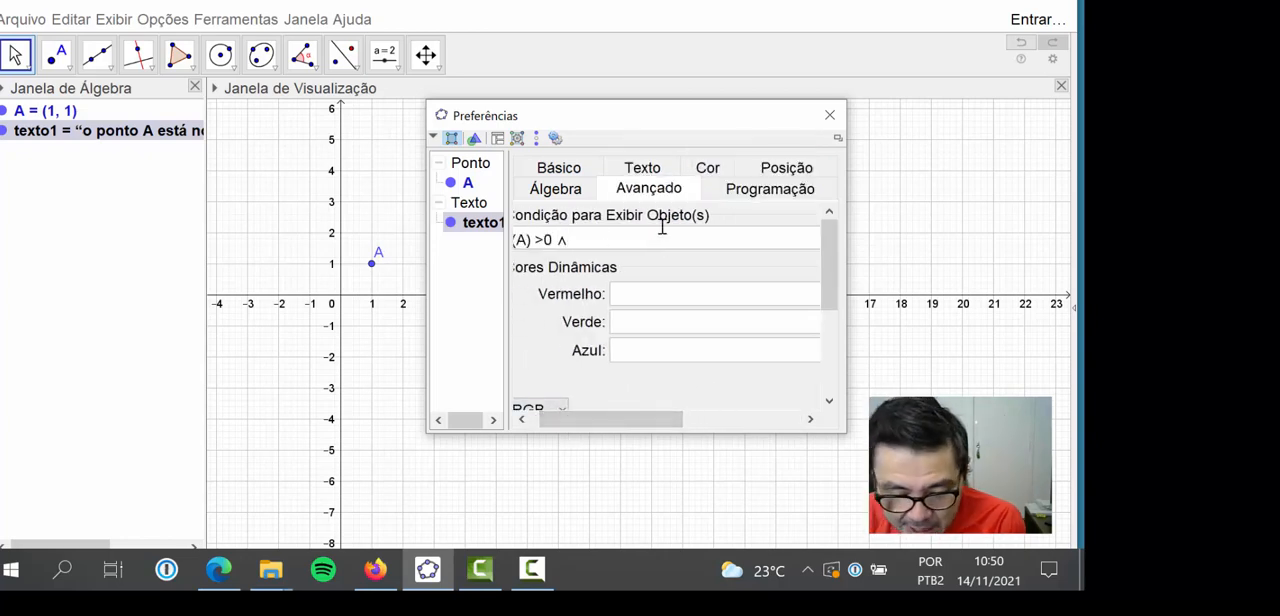
text(y)
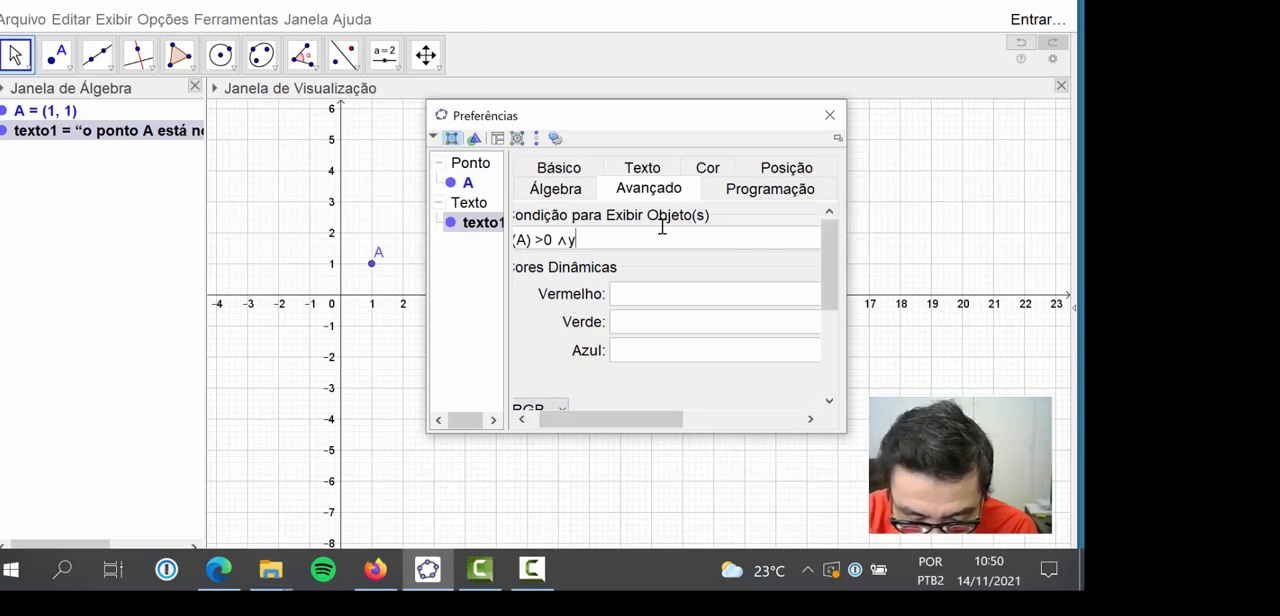
text(()
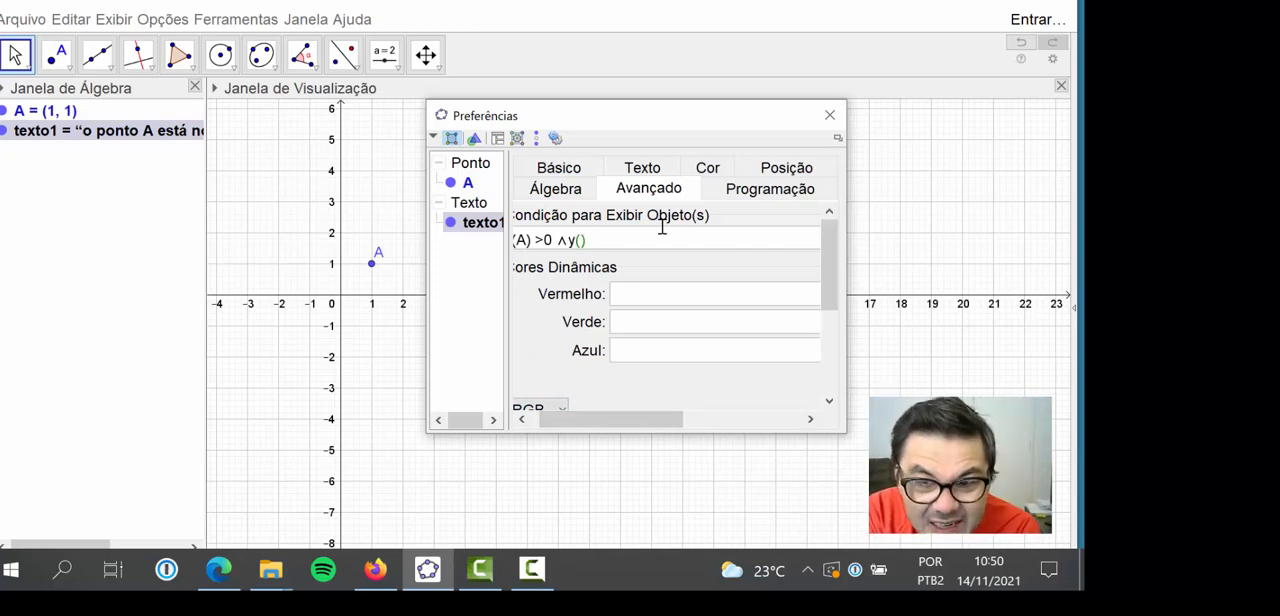
text(A)
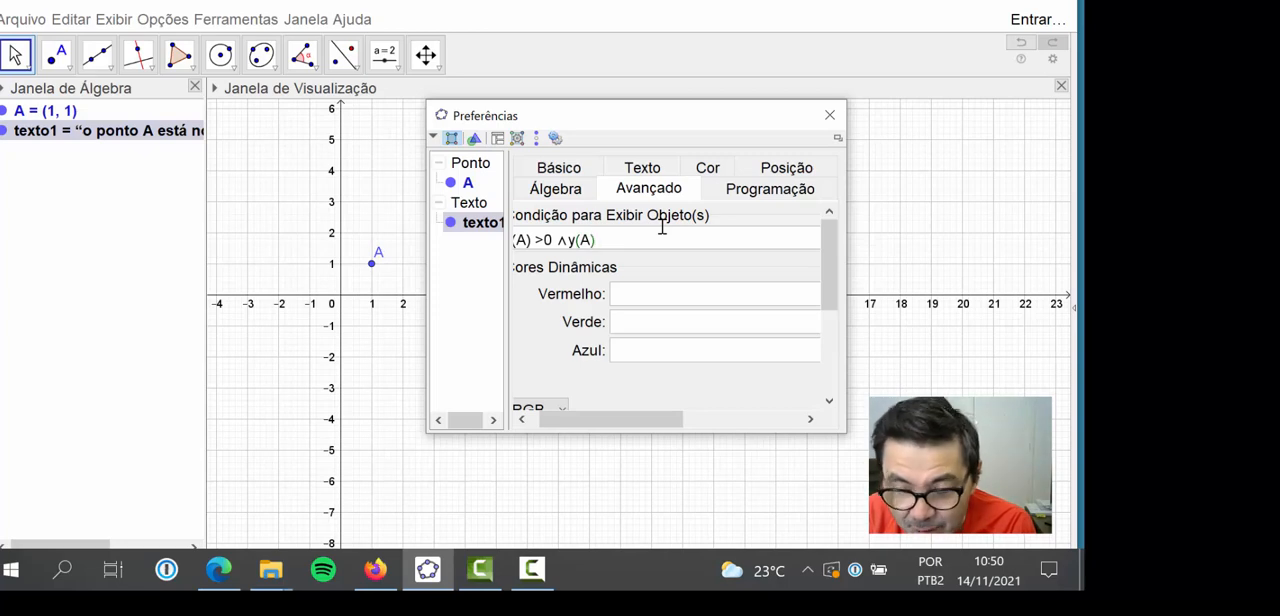
text())
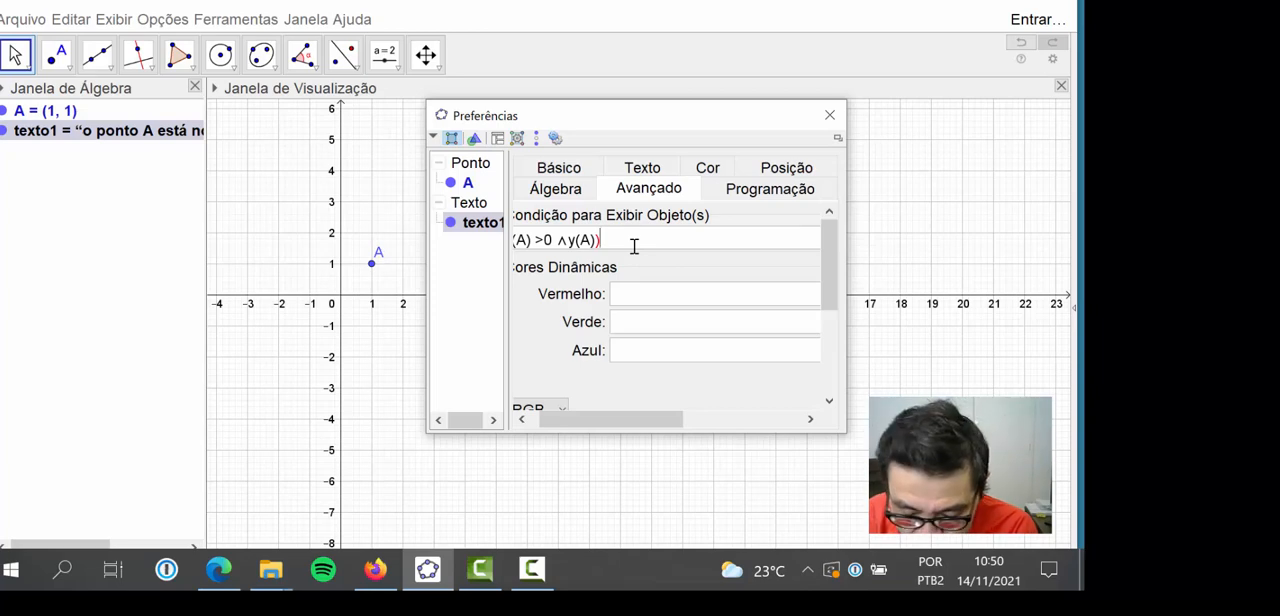
text(>)
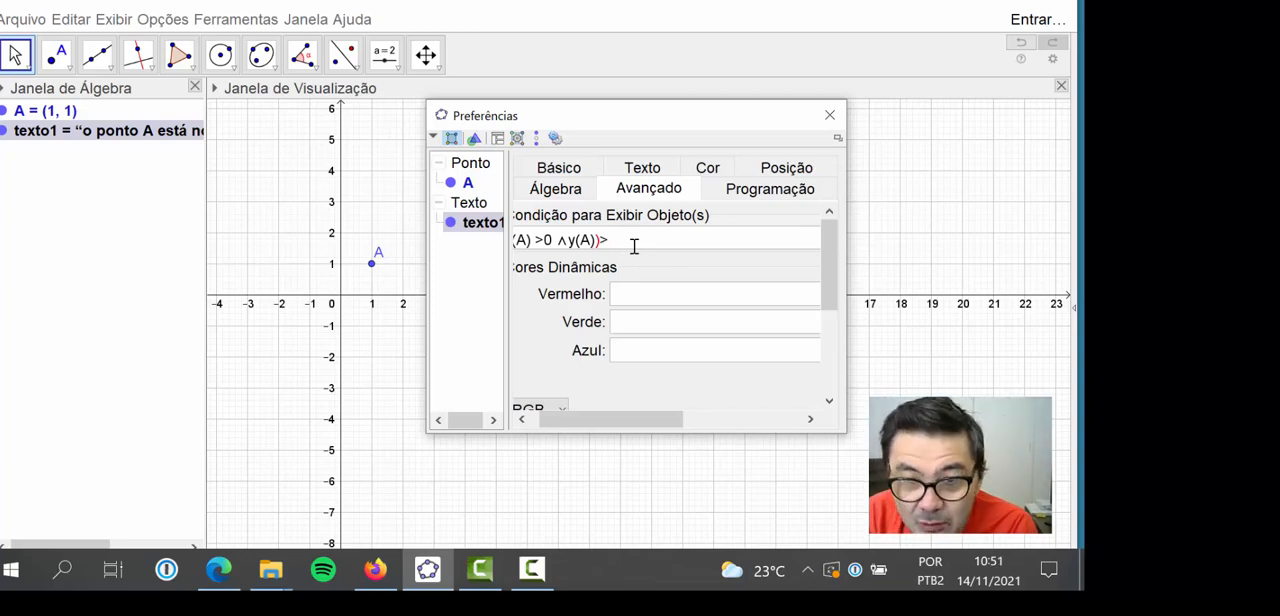
text(0)
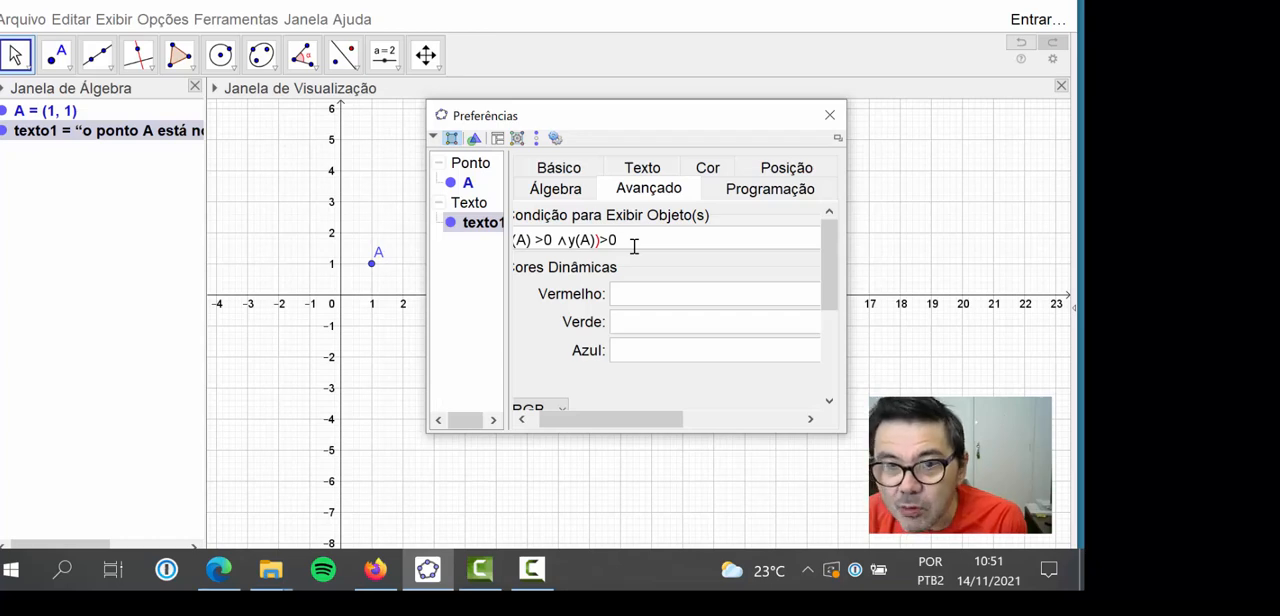
key(Return)
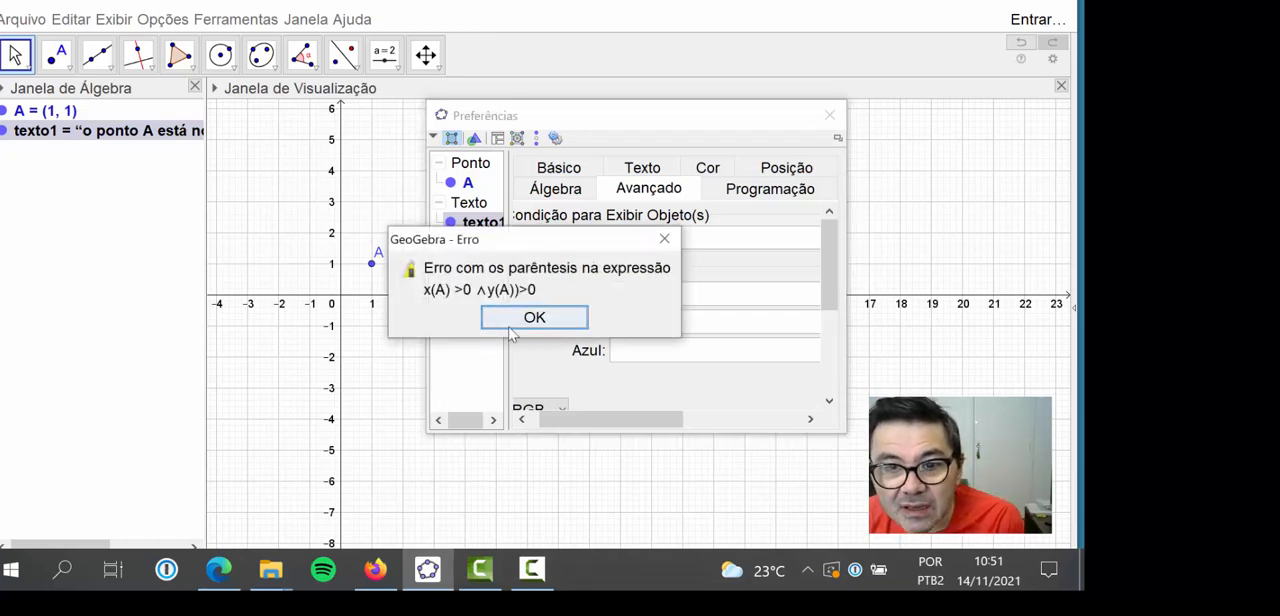
click(509, 322)
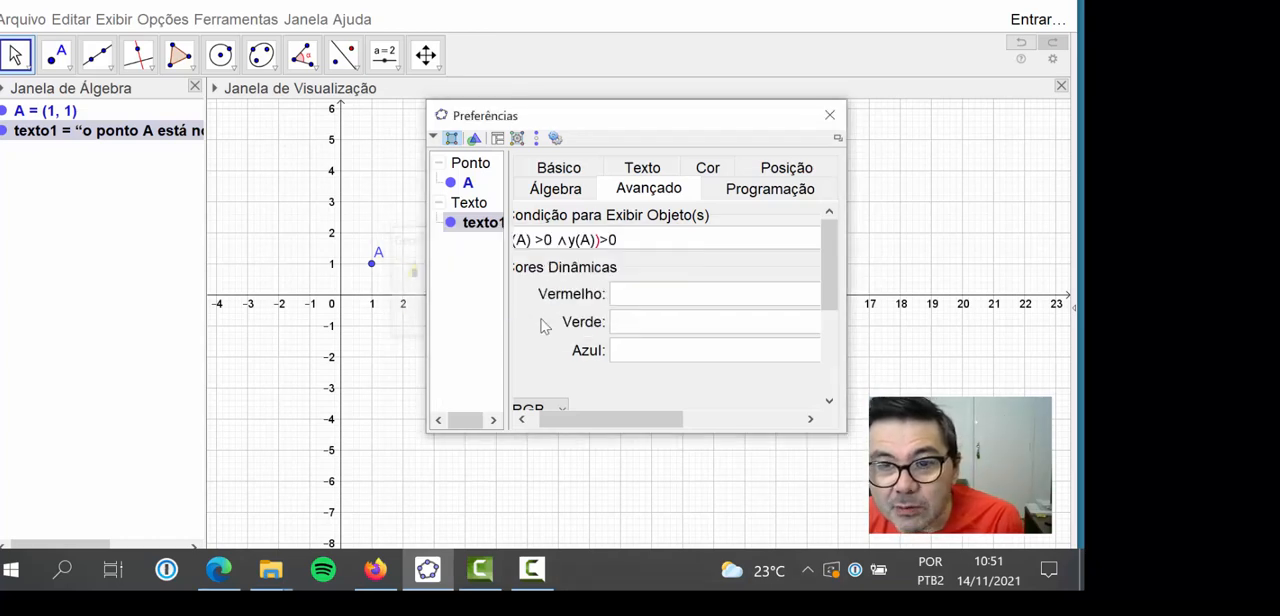
Remove the extra closing parenthesis after y(A), apply the condition x(A) > 0 ∧ y(A) > 0, and close the properties
click(600, 240)
text())
key(BackSpace)
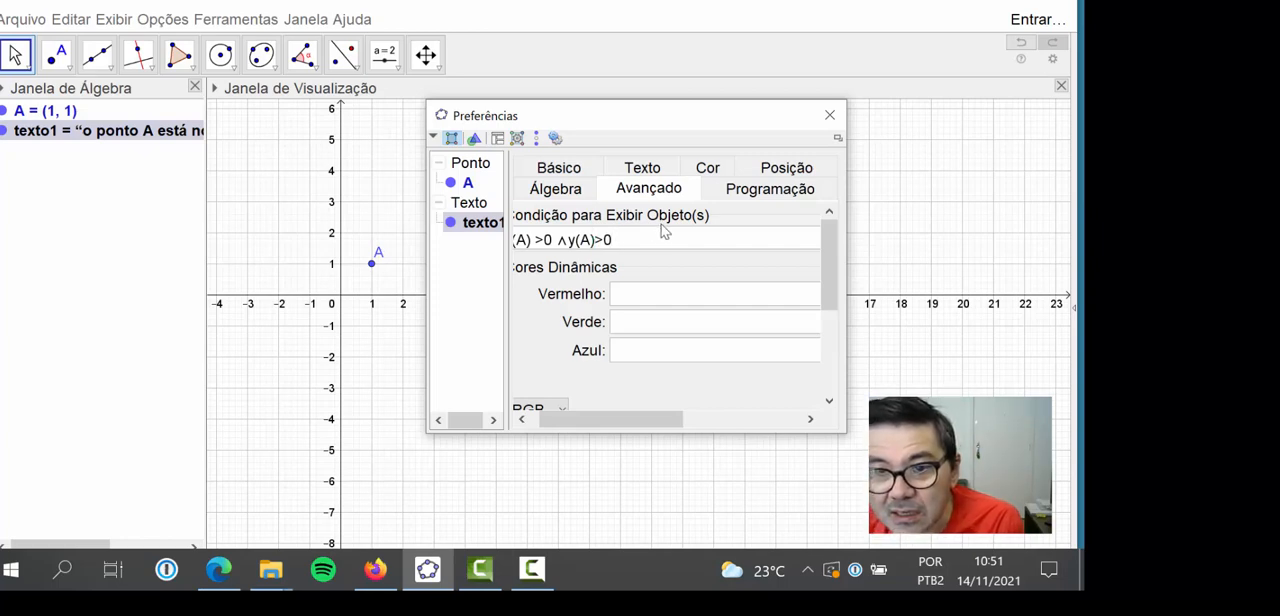
key(Return)
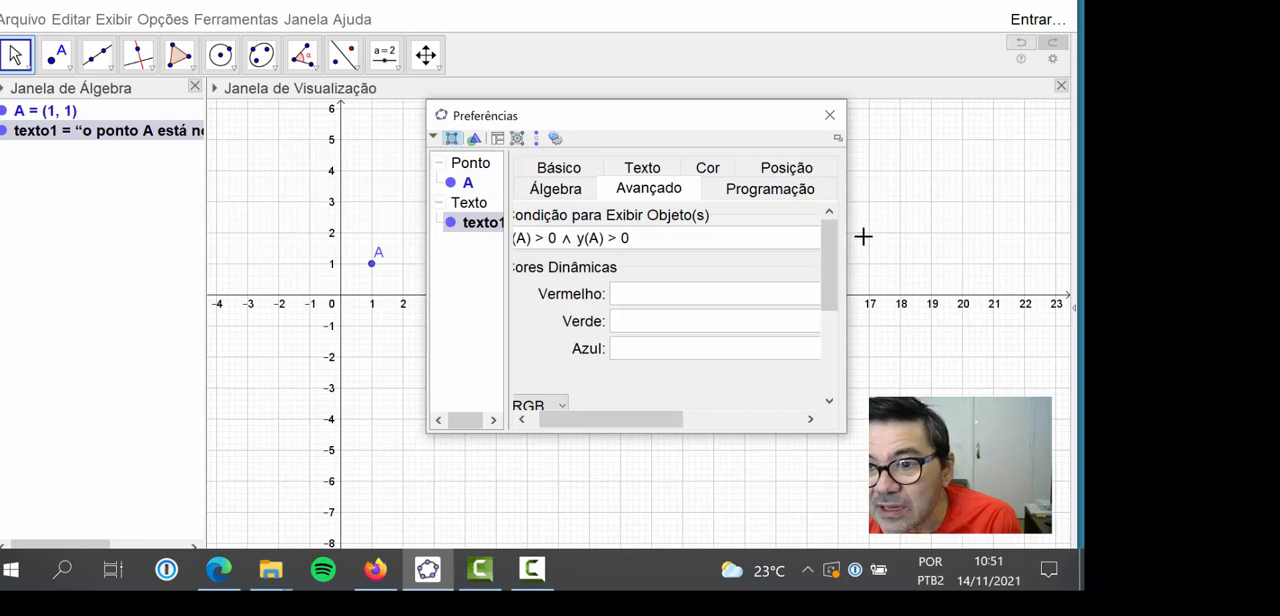
click(830, 116)
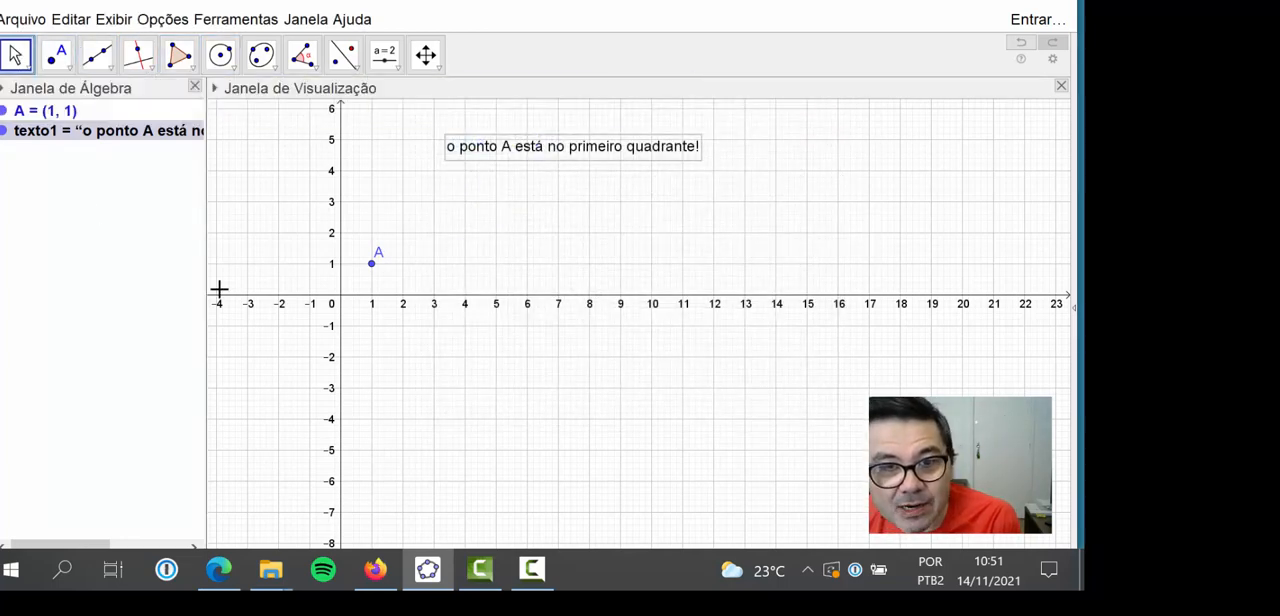
Test the text's display condition by moving point A to (3.6, 1.54) and finally to (2, 2)
drag(369, 271, 455, 255)
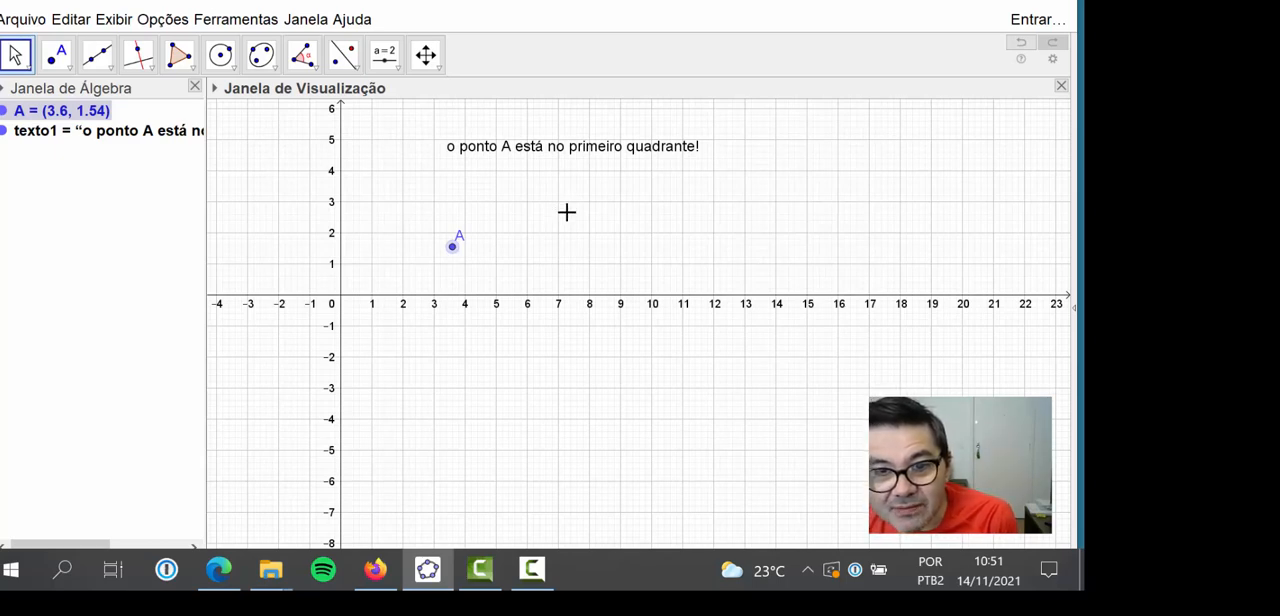
drag(458, 259, 404, 240)
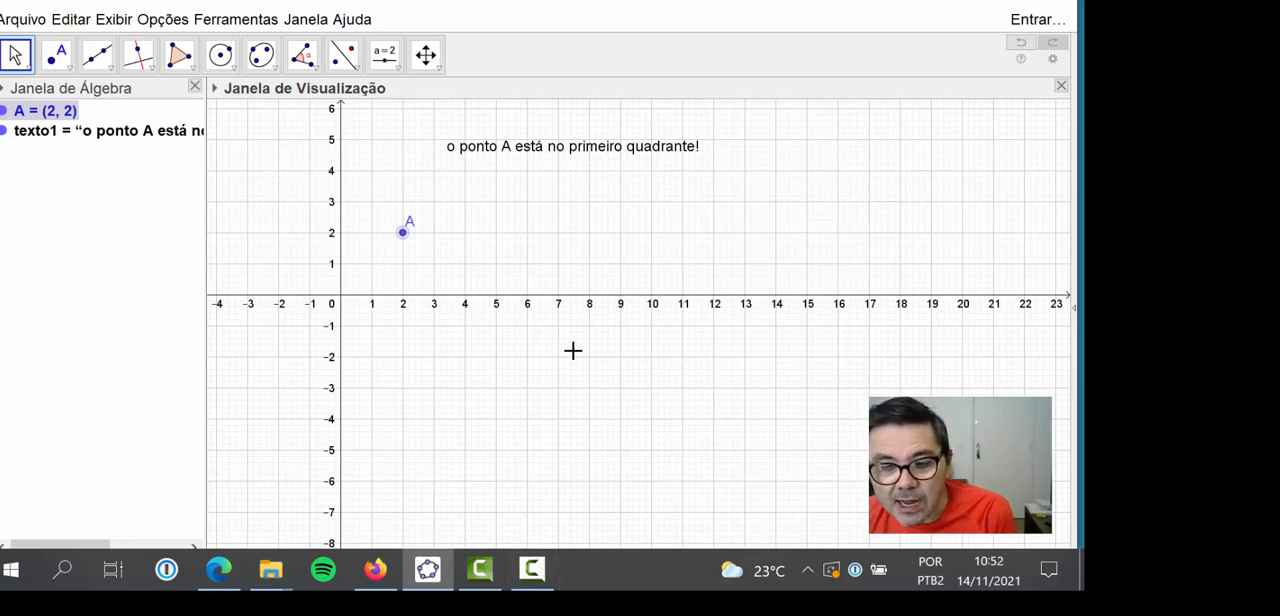
click(533, 569)
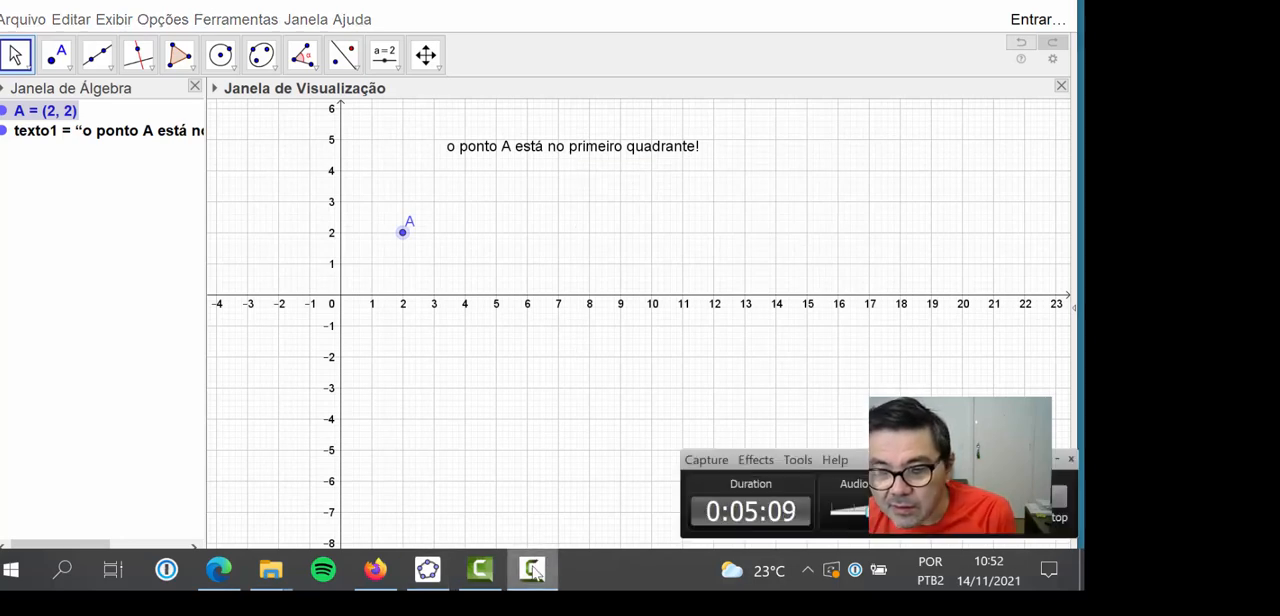